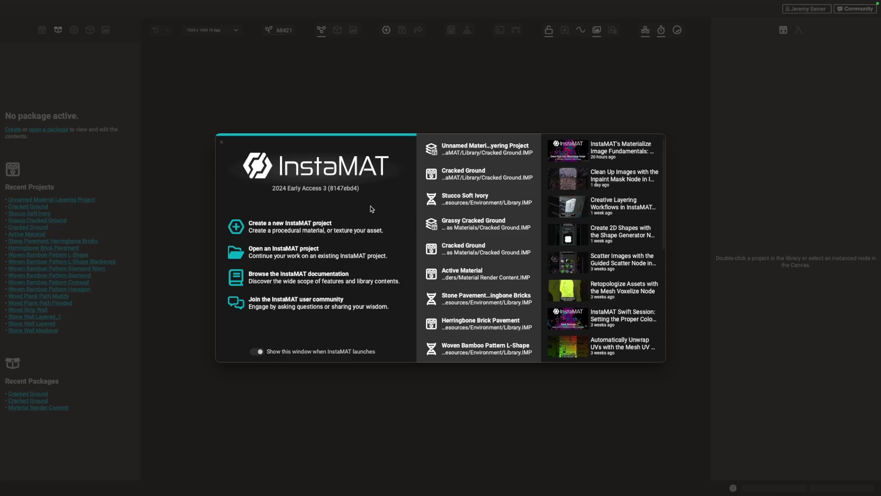
# Step: Create a new Element Graph project without a template
pyautogui.click(303, 233)
pyautogui.click(349, 276)
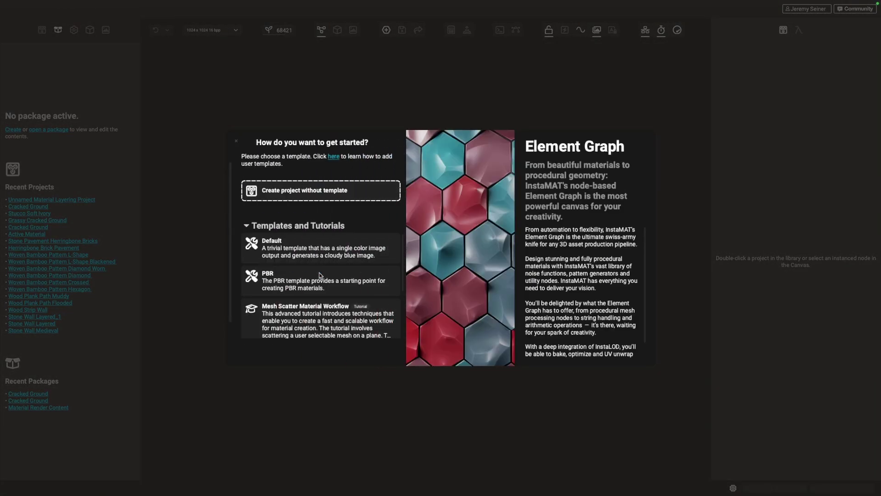
pyautogui.click(361, 197)
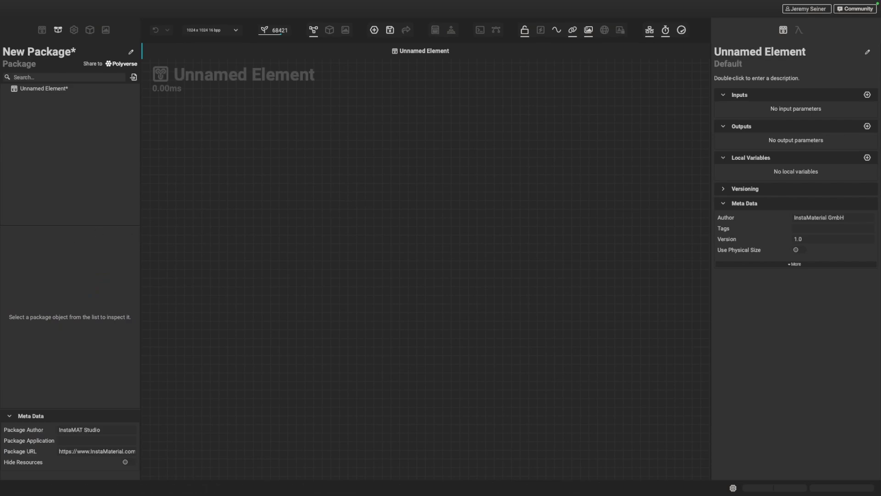
# Step: Import the Lava Rock BaseColor, Normal and Roughness 2048x2048 PNGs into the package and expand the Assets and Images folders
pyautogui.moveTo(275, 220); pyautogui.dragTo(44, 167)
pyautogui.click(5, 99)
pyautogui.click(13, 108)
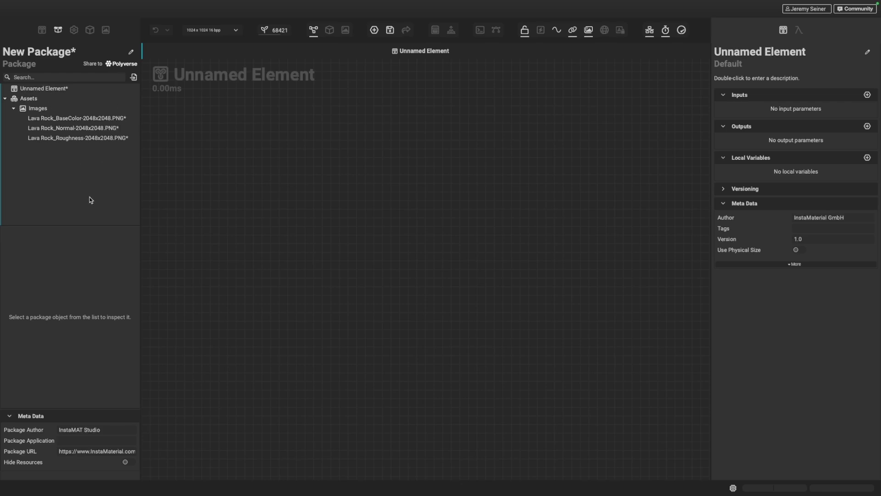
# Step: Add all three imported Lava Rock images to the graph canvas together as nodes
pyautogui.click(74, 118)
pyautogui.keyDown('shift'); pyautogui.click(63, 140); pyautogui.keyUp('shift')
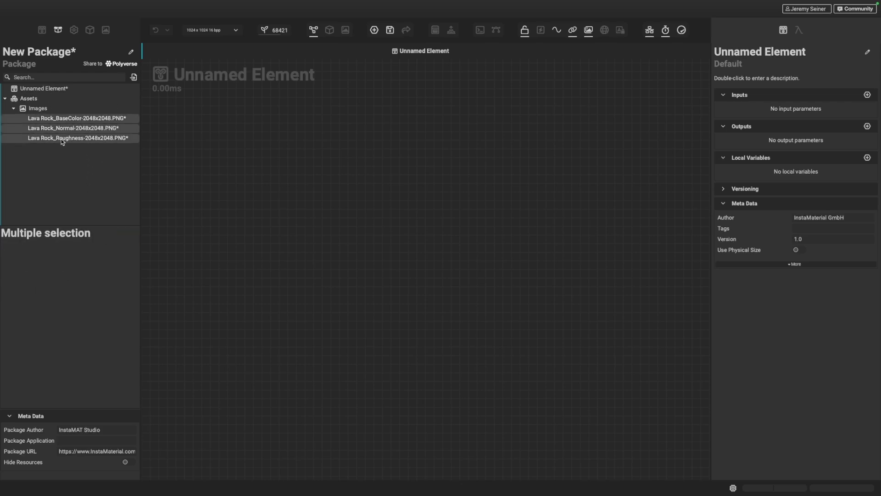
pyautogui.moveTo(46, 118); pyautogui.dragTo(265, 204)
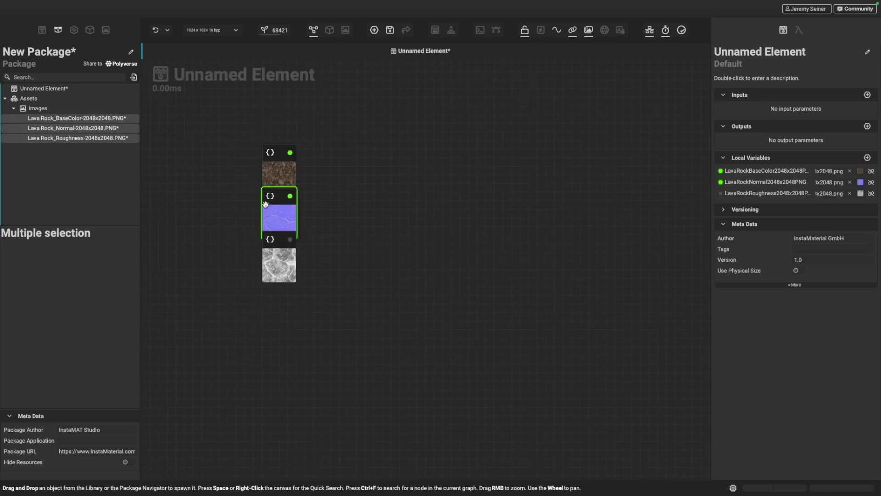
# Step: Space the base color, normal and roughness image nodes apart evenly in a vertical column
pyautogui.moveTo(277, 274); pyautogui.dragTo(277, 324)
pyautogui.click(274, 215)
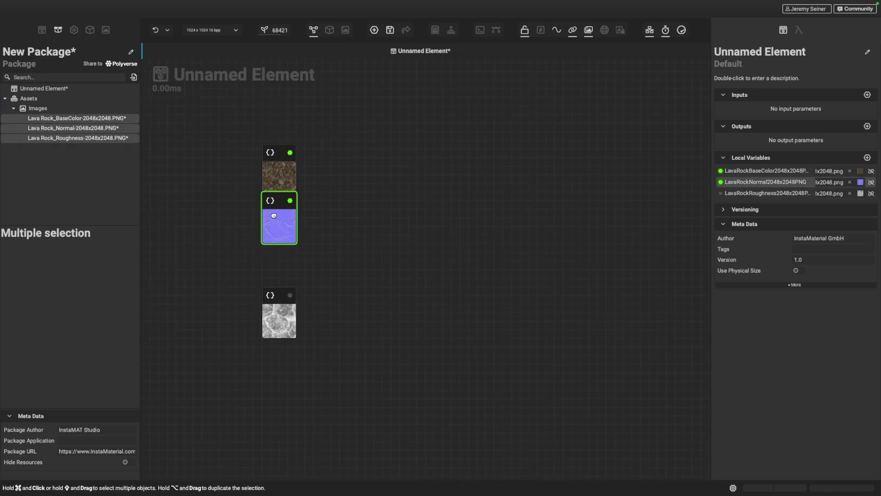
pyautogui.moveTo(274, 215); pyautogui.dragTo(274, 250)
pyautogui.moveTo(276, 166); pyautogui.dragTo(276, 186)
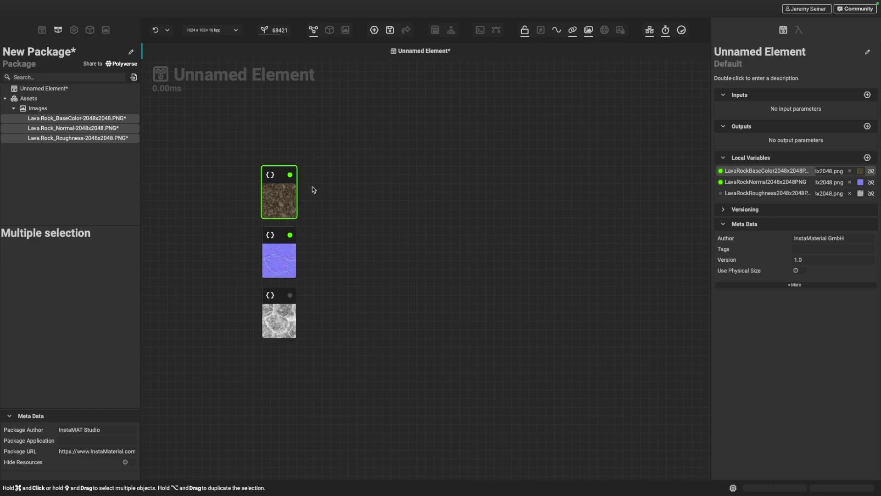
pyautogui.keyDown('super'); pyautogui.click(264, 270); pyautogui.keyUp('super')
pyautogui.keyDown('super'); pyautogui.click(284, 256); pyautogui.keyUp('super')
pyautogui.click(360, 227)
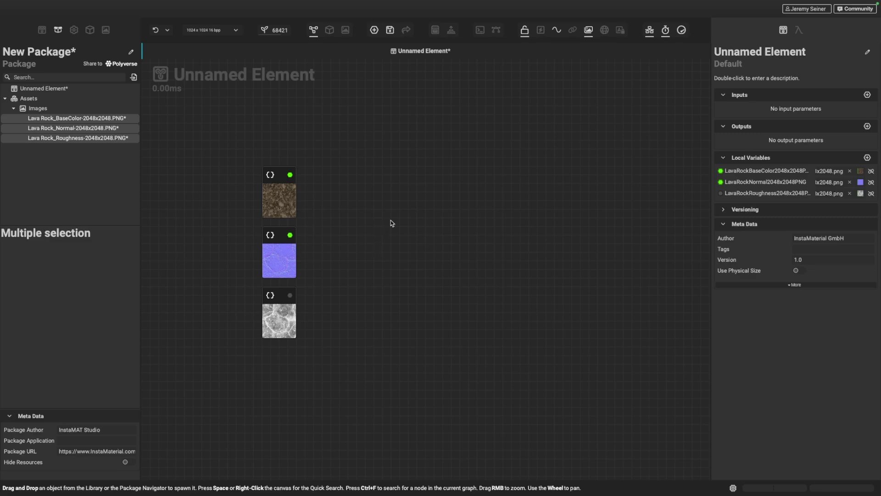
# Step: Add a Material Make node to the graph beside the image nodes
pyautogui.press('space')
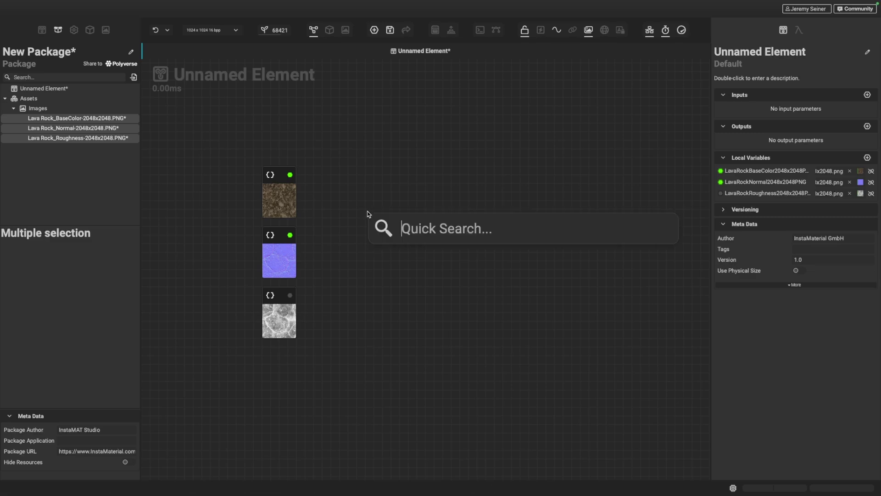
pyautogui.write('material make')
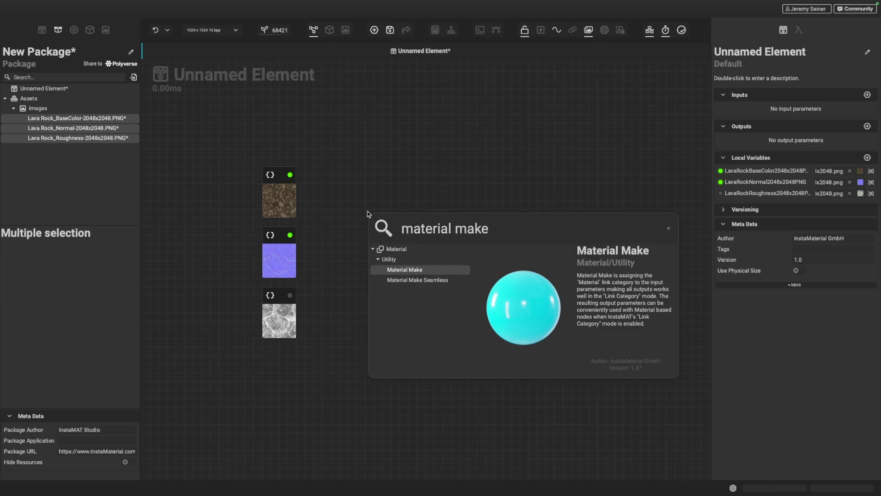
pyautogui.press('Return')
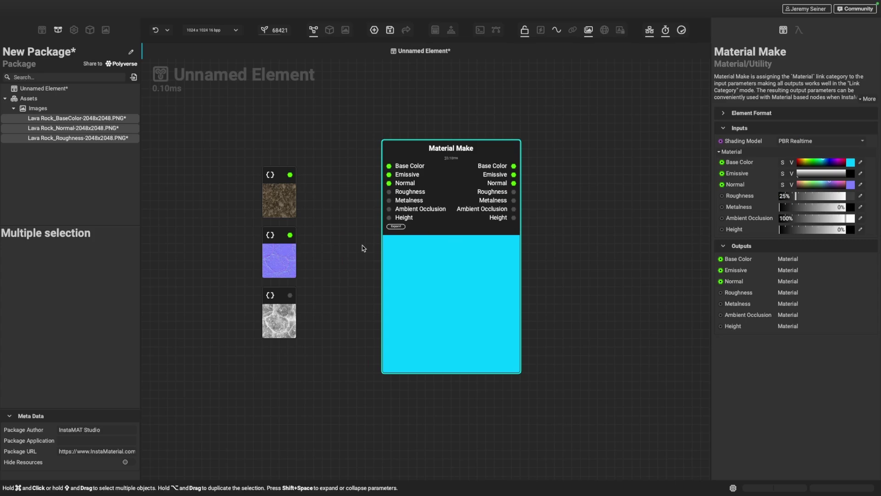
# Step: Connect the three Lava Rock images to the Base Color, Normal and Roughness inputs of Material Make
pyautogui.moveTo(285, 192); pyautogui.dragTo(389, 166)
pyautogui.moveTo(290, 235); pyautogui.dragTo(389, 183)
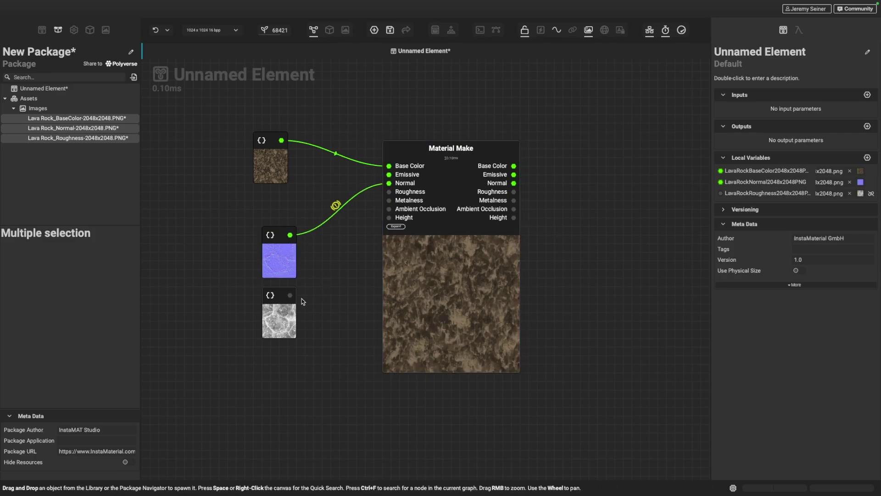
pyautogui.moveTo(292, 295); pyautogui.dragTo(389, 192)
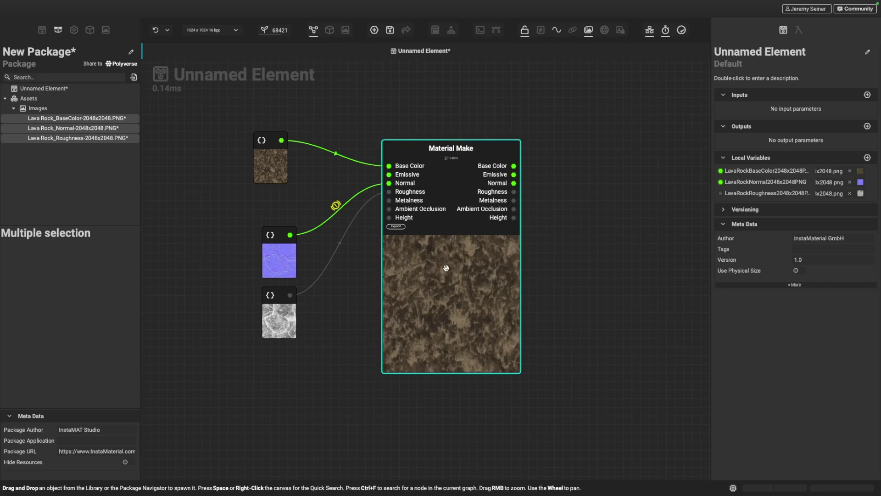
# Step: Preview the Material Make node as a 3D material and inspect the rock surface up close
pyautogui.rightClick(440, 254)
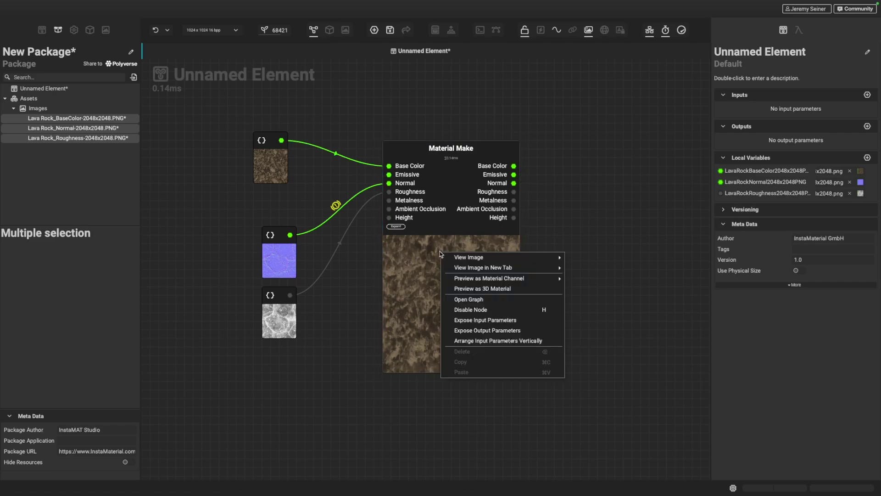
pyautogui.click(517, 288)
pyautogui.moveTo(116, 140)
pyautogui.keyDown('alt'); pyautogui.mouseDown()
pyautogui.moveTo(94, 153)
pyautogui.moveTo(117, 135)
pyautogui.mouseUp(); pyautogui.keyUp('alt')
pyautogui.scroll(3, 113, 133)
pyautogui.scroll(3, 114, 136)
pyautogui.moveTo(117, 138)
pyautogui.keyDown('shift'); pyautogui.mouseDown(button='right')
pyautogui.moveTo(63, 146)
pyautogui.moveTo(146, 137)
pyautogui.moveTo(139, 141)
pyautogui.mouseUp(button='right'); pyautogui.keyUp('shift')
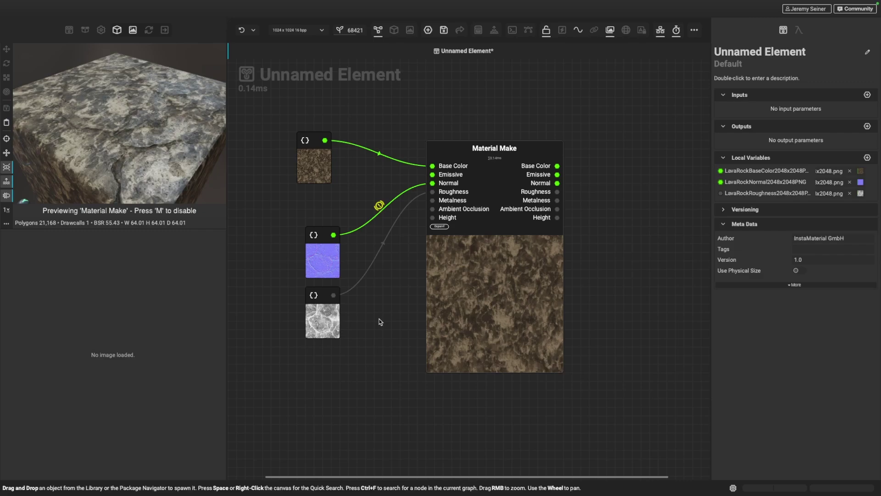
# Step: Set the normal map variable's color space to Linear and check the surface in the 3D preview
pyautogui.click(323, 259)
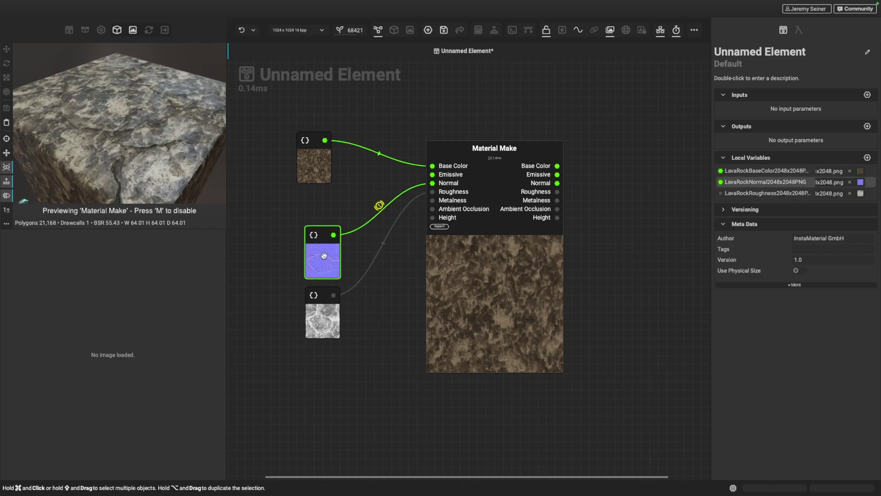
pyautogui.click(800, 29)
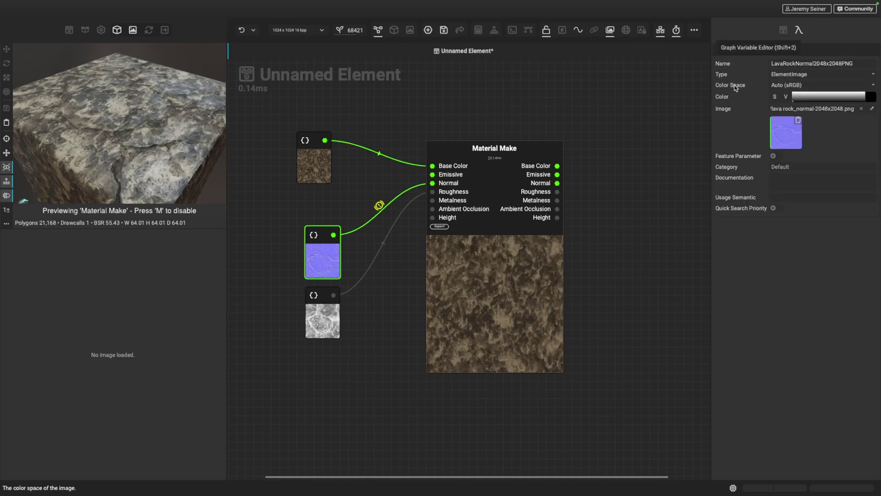
pyautogui.click(785, 85)
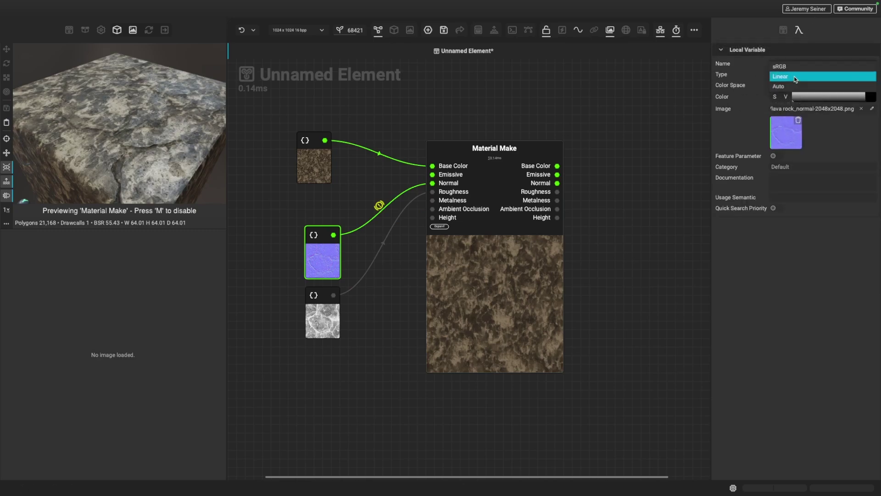
pyautogui.click(795, 78)
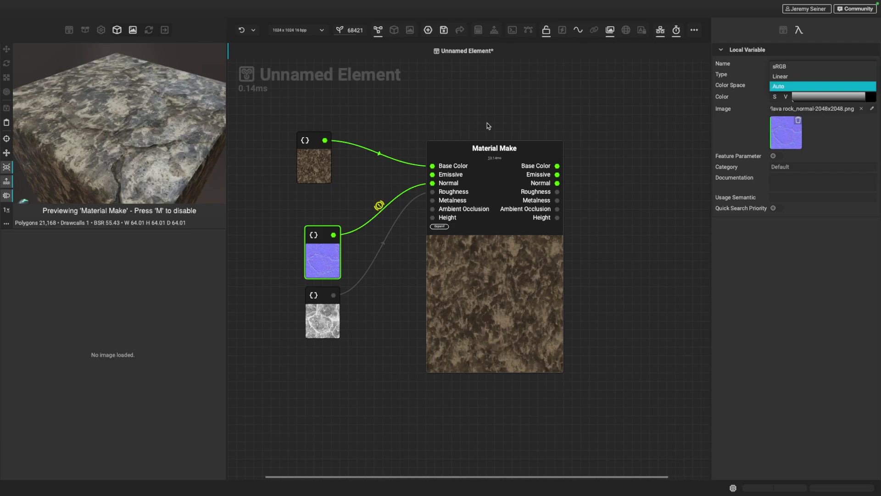
pyautogui.click(835, 83)
pyautogui.click(834, 81)
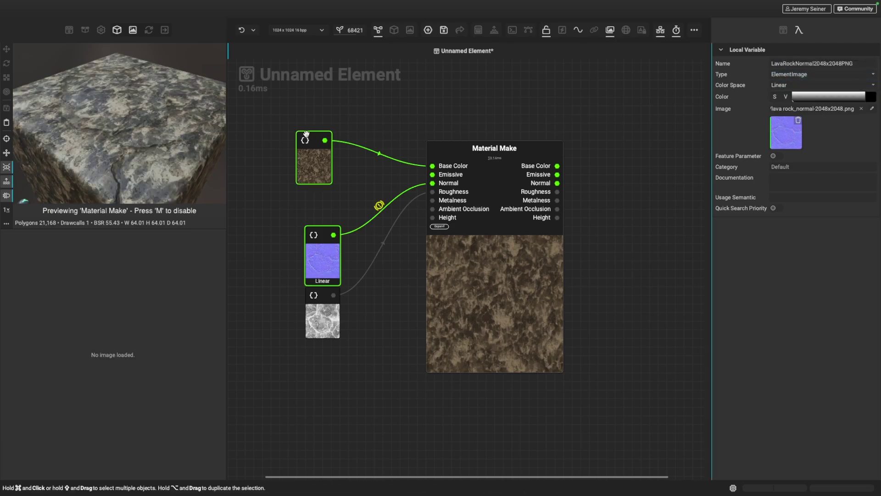
pyautogui.keyDown('shift'); pyautogui.moveTo(126, 138); pyautogui.dragTo(100, 142, button='right'); pyautogui.keyUp('shift')
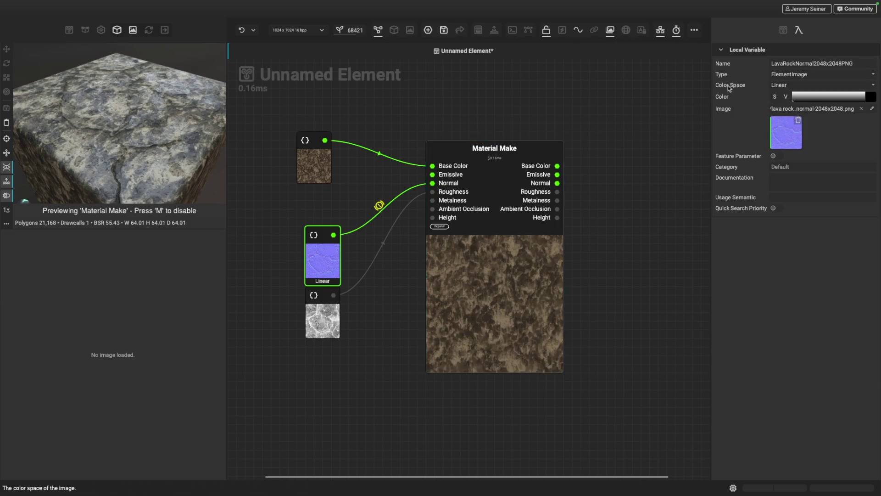
# Step: Move the roughness image node slightly lower and shift Material Make farther from the image nodes to make room
pyautogui.moveTo(324, 325); pyautogui.dragTo(324, 334)
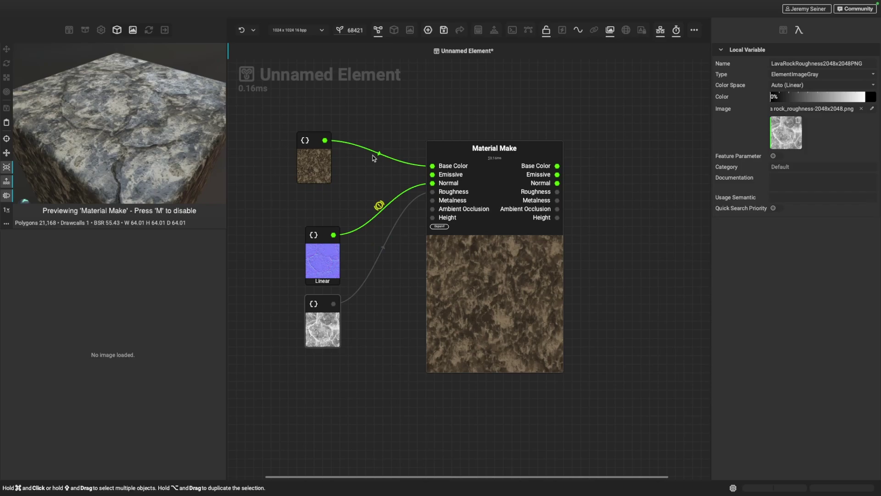
pyautogui.moveTo(500, 294); pyautogui.dragTo(567, 302)
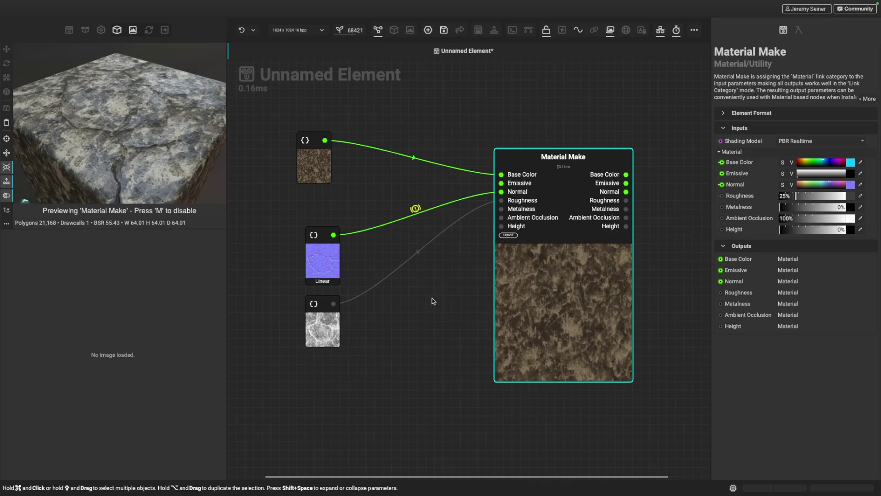
pyautogui.moveTo(541, 309); pyautogui.dragTo(558, 318)
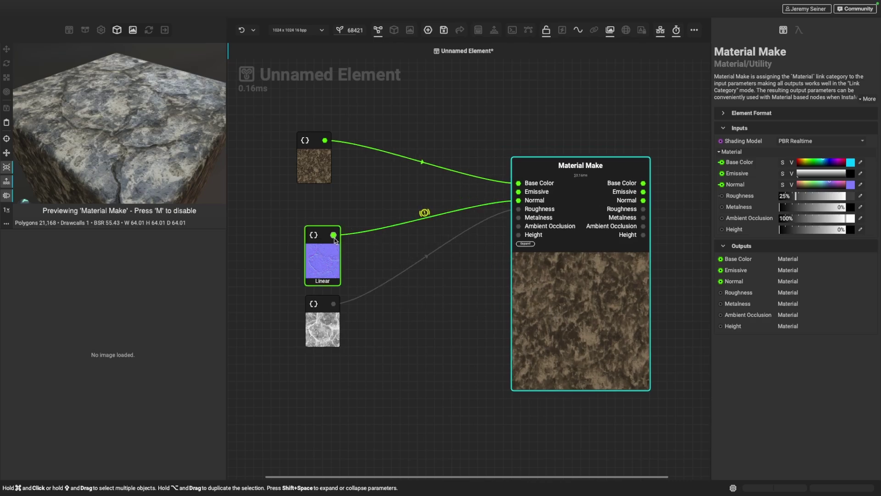
# Step: Add a Normal To Height node fed by the normal map image and place it below the existing links
pyautogui.moveTo(333, 235); pyautogui.dragTo(392, 317)
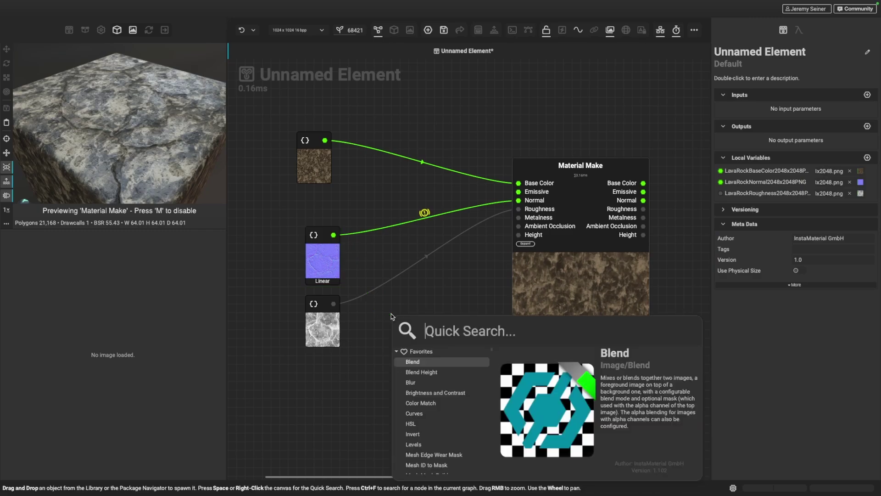
pyautogui.write('norma')
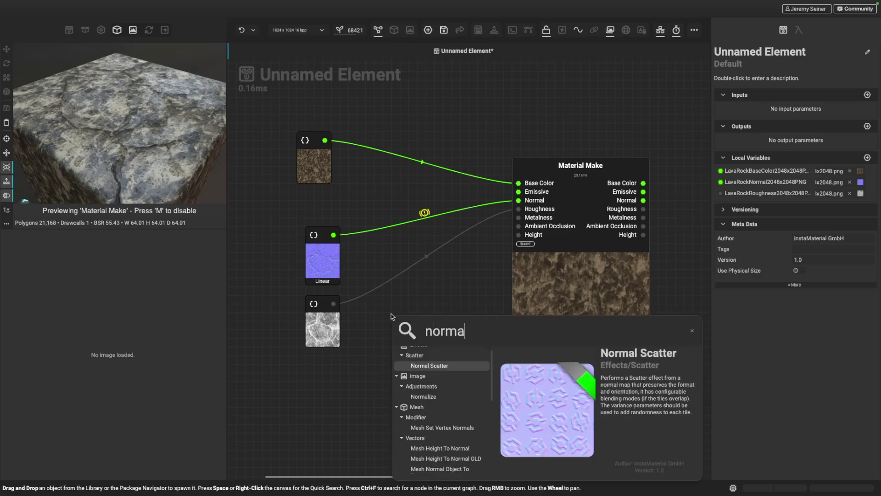
pyautogui.write('l to heigh')
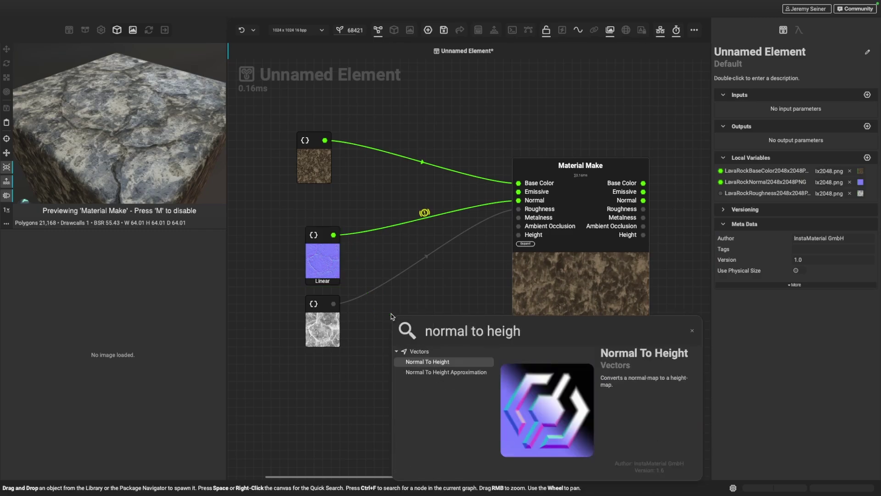
pyautogui.press('Return')
pyautogui.moveTo(426, 400); pyautogui.dragTo(415, 384)
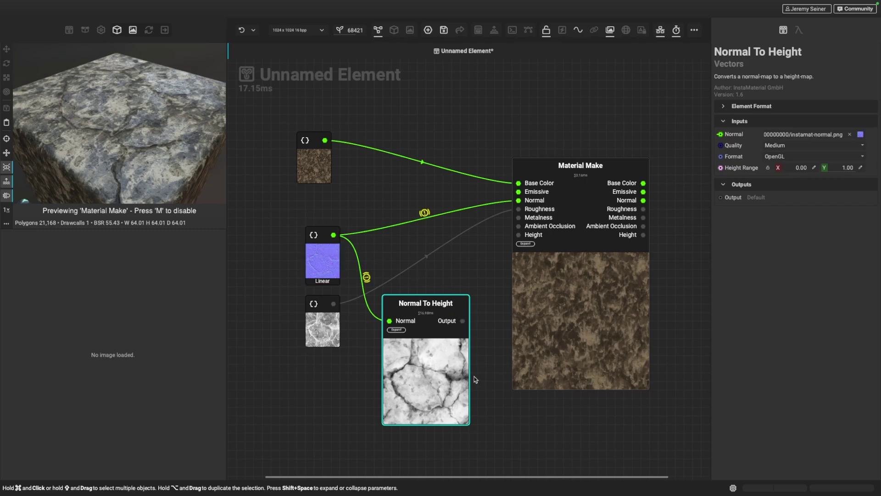
# Step: View the Normal To Height output as an image and connect it to the Height input of Material Make
pyautogui.click(461, 321)
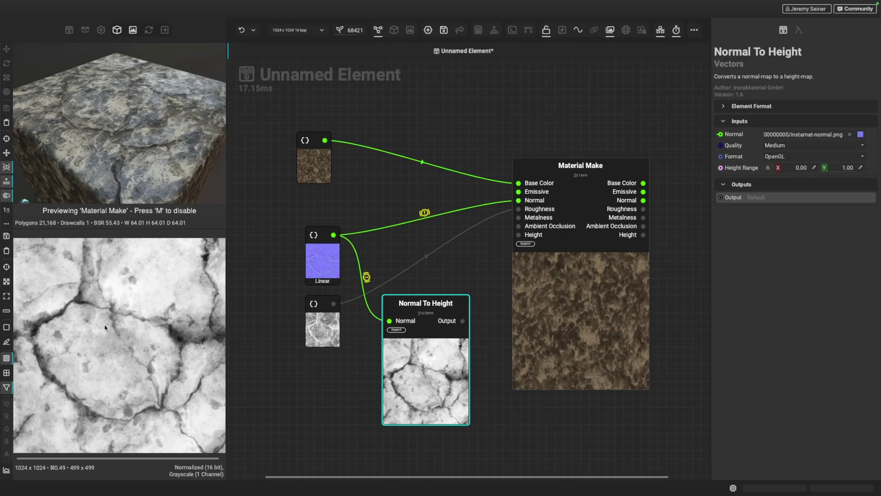
pyautogui.scroll(-1, 120, 334)
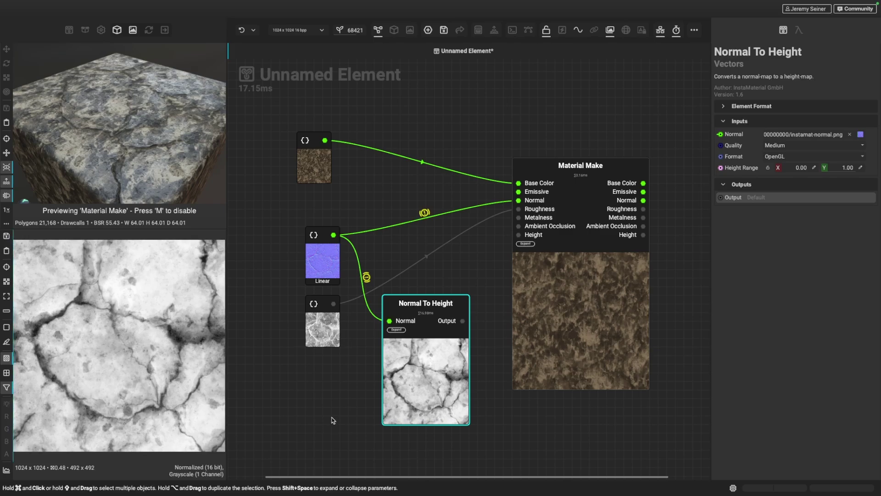
pyautogui.moveTo(462, 321); pyautogui.dragTo(518, 235)
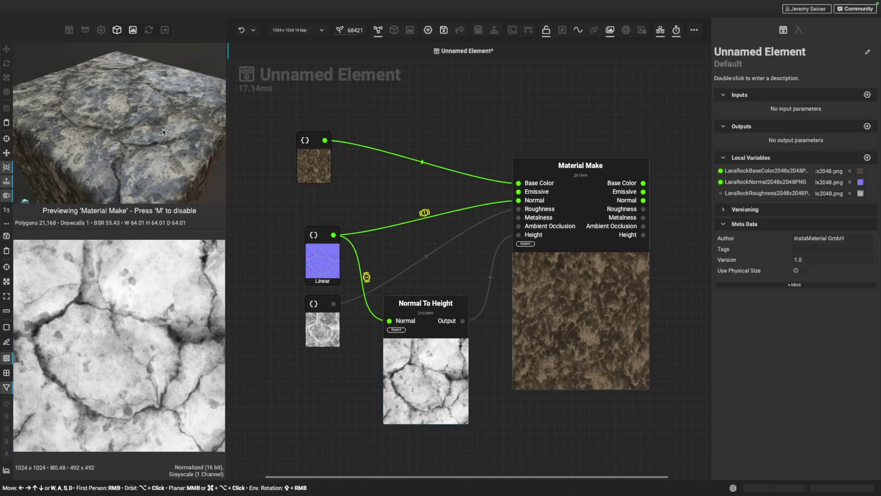
pyautogui.scroll(3, 129, 132)
pyautogui.moveTo(127, 151)
pyautogui.keyDown('alt'); pyautogui.mouseDown()
pyautogui.moveTo(138, 137)
pyautogui.moveTo(176, 147)
pyautogui.moveTo(105, 121)
pyautogui.moveTo(133, 141)
pyautogui.moveTo(124, 138)
pyautogui.mouseUp(); pyautogui.keyUp('alt')
pyautogui.scroll(-3, 142, 137)
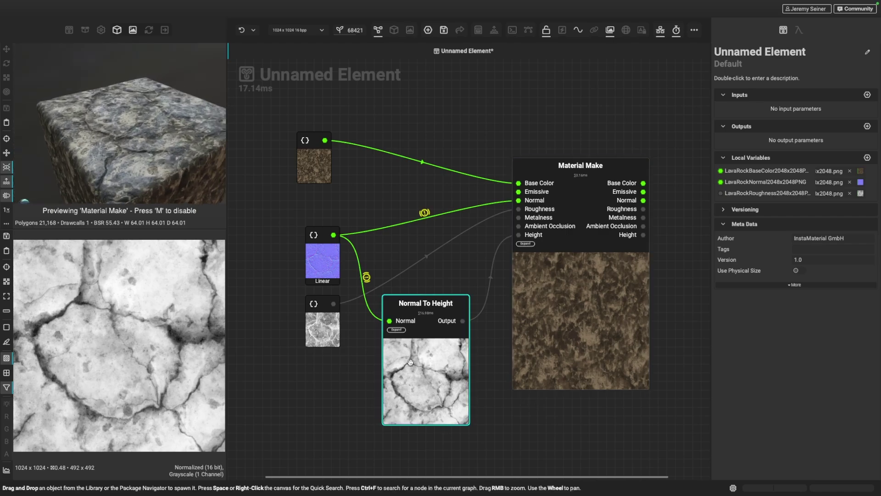
# Step: Move the Material Make node farther from Normal To Height to free up space between them
pyautogui.moveTo(573, 303); pyautogui.dragTo(635, 305)
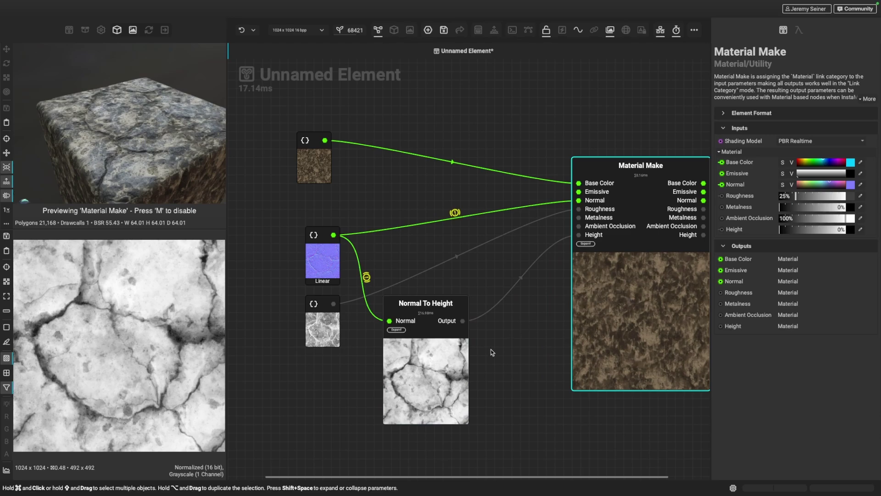
pyautogui.scroll(-2, 482, 329)
pyautogui.moveTo(511, 349); pyautogui.dragTo(469, 329, button='middle')
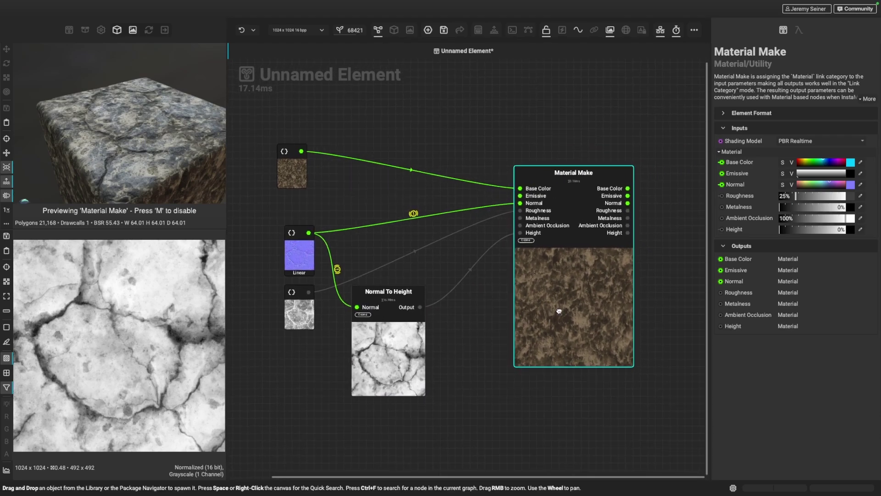
pyautogui.moveTo(559, 309); pyautogui.dragTo(565, 310)
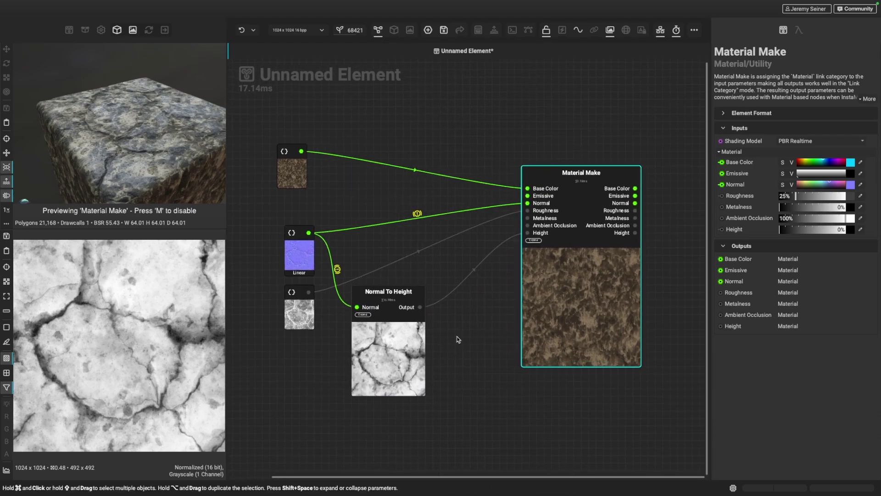
# Step: Add a Height To Ambient Occlusion node fed by the Normal To Height output
pyautogui.click(434, 317)
pyautogui.moveTo(433, 314); pyautogui.dragTo(461, 317)
pyautogui.write('height to am')
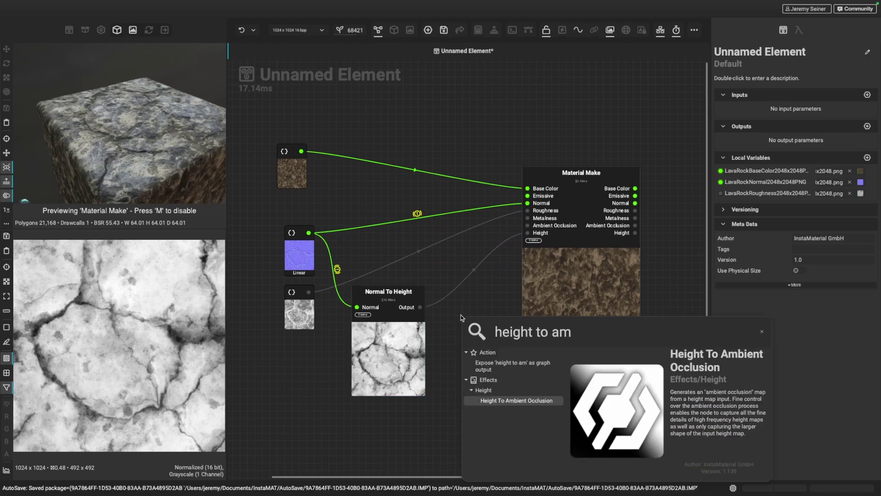
pyautogui.press('Return')
# Step: Make room between Material Make and Height To Ambient Occlusion, and connect the latter's output to the Ambient Occlusion input
pyautogui.moveTo(570, 291); pyautogui.dragTo(613, 262)
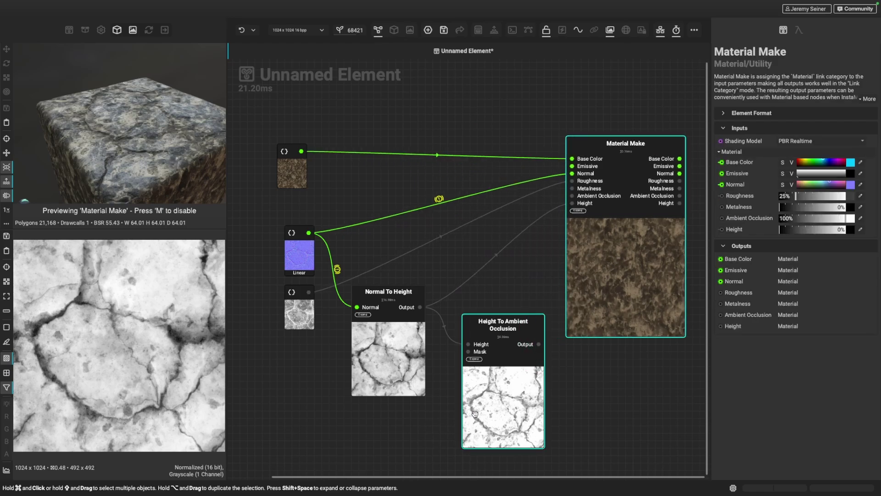
pyautogui.moveTo(474, 368); pyautogui.dragTo(474, 353)
pyautogui.moveTo(538, 329); pyautogui.dragTo(572, 197)
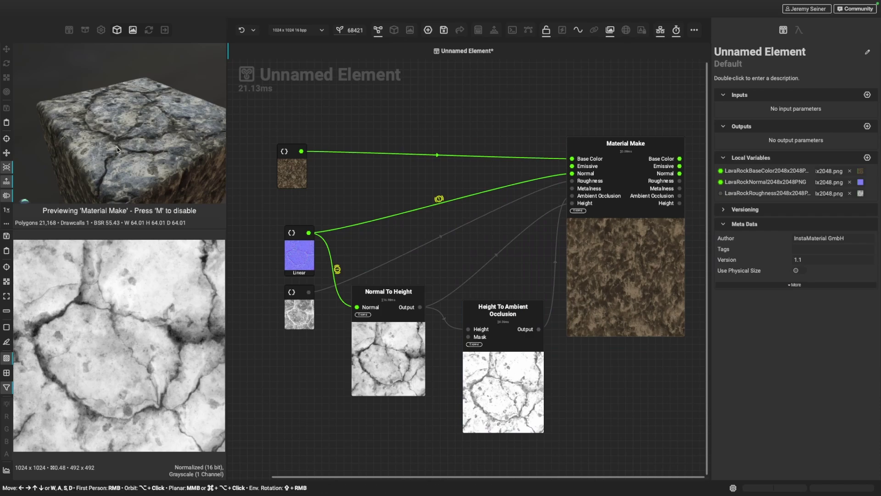
# Step: Inspect the rock surface up close in the 3D preview and shift Material Make slightly higher and closer to the image nodes
pyautogui.scroll(3, 117, 149)
pyautogui.keyDown('alt'); pyautogui.moveTo(115, 132); pyautogui.dragTo(110, 155); pyautogui.keyUp('alt')
pyautogui.moveTo(109, 155)
pyautogui.keyDown('shift'); pyautogui.mouseDown(button='right')
pyautogui.moveTo(94, 156)
pyautogui.moveTo(110, 156)
pyautogui.mouseUp(button='right'); pyautogui.keyUp('shift')
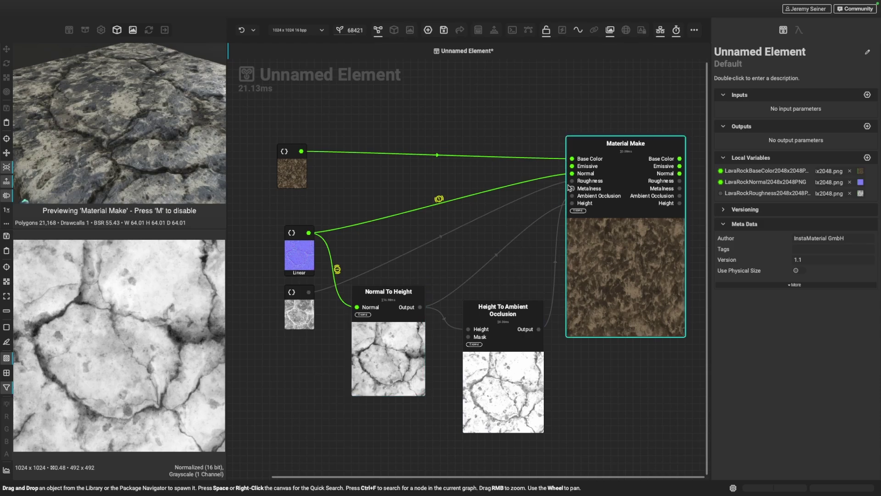
pyautogui.moveTo(633, 280); pyautogui.dragTo(622, 269)
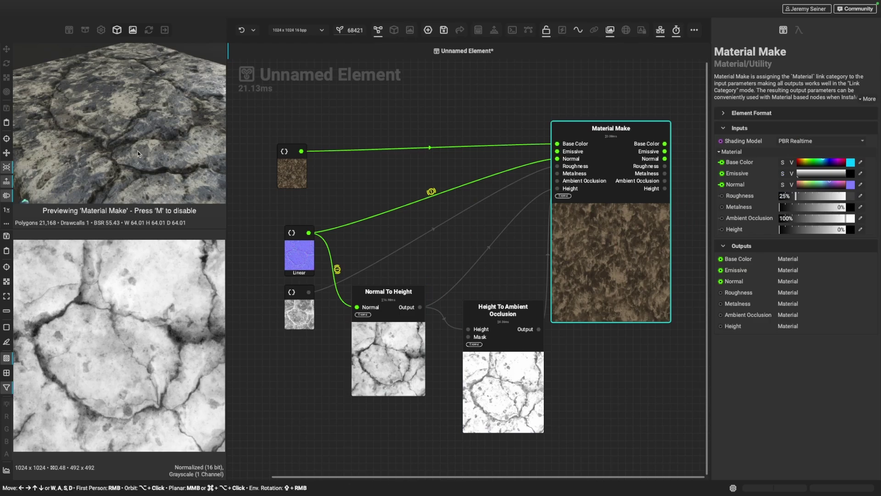
pyautogui.scroll(-4, 133, 117)
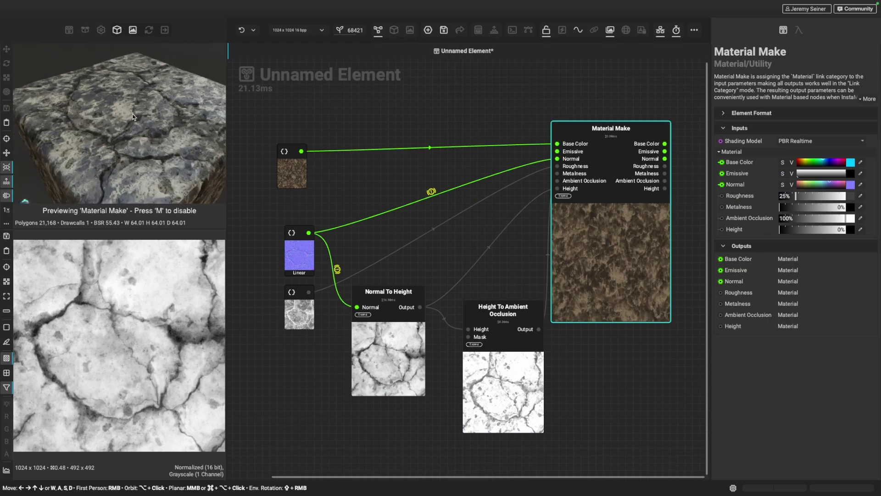
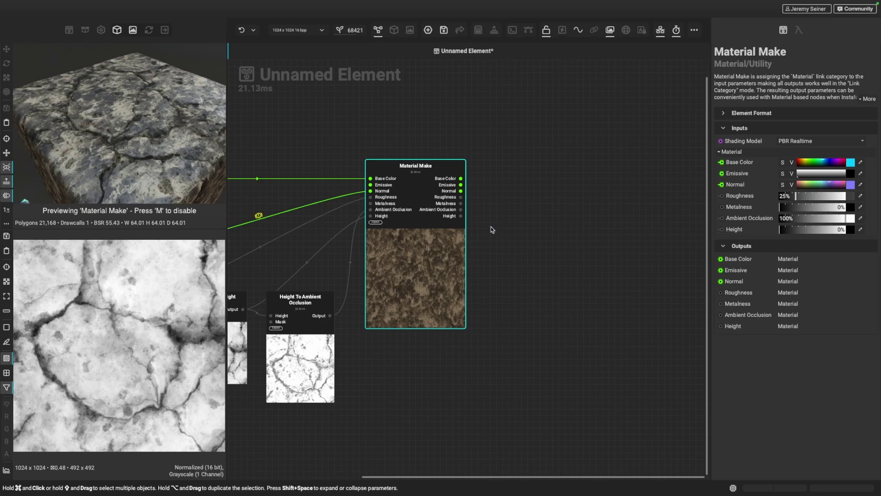
# Step: Switch the graph to Link Category mode and add a Material Effect Dirt node fed by Material Make, aligned beside it
pyautogui.click(595, 31)
pyautogui.scroll(3, 468, 200)
pyautogui.moveTo(466, 206); pyautogui.dragTo(464, 219, button='middle')
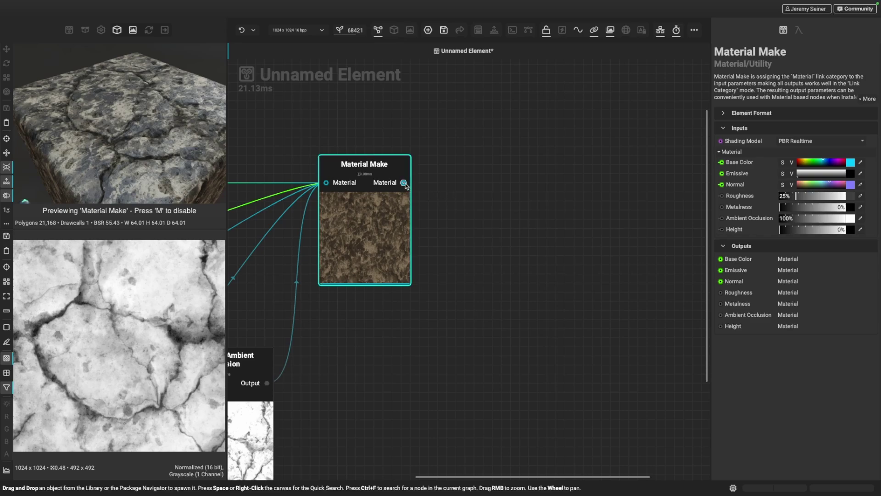
pyautogui.moveTo(403, 183); pyautogui.dragTo(505, 189)
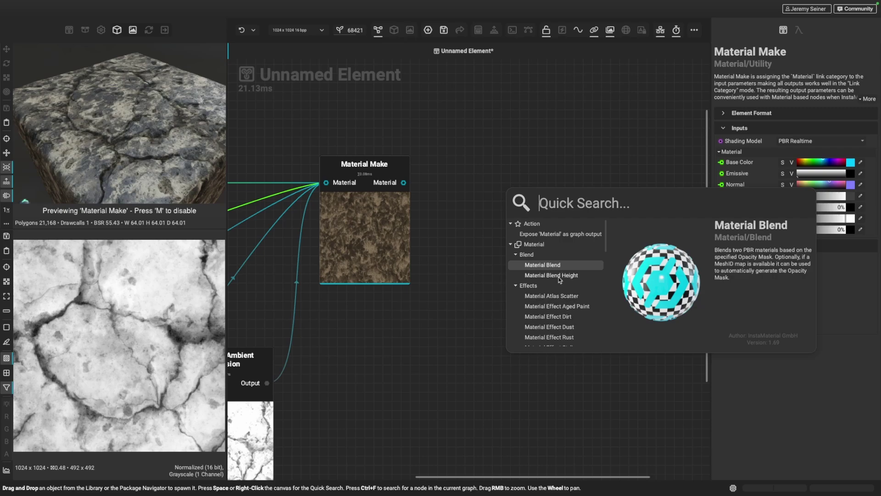
pyautogui.scroll(-2, 569, 278)
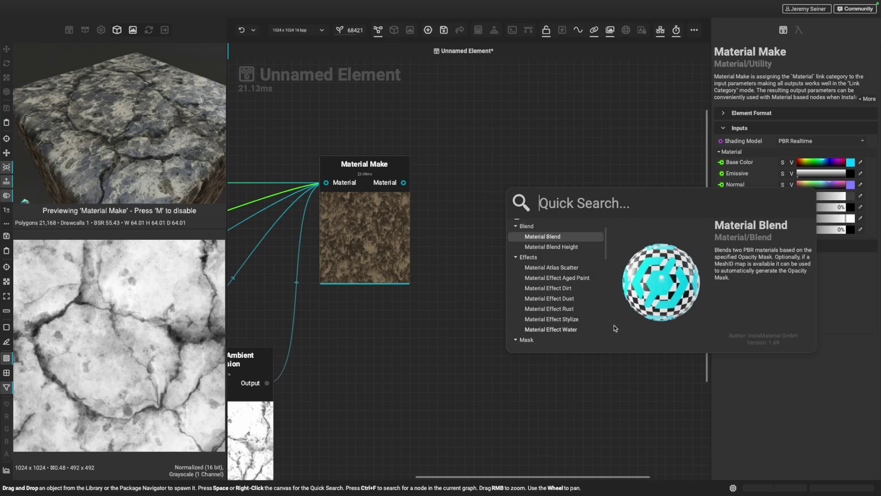
pyautogui.doubleClick(540, 289)
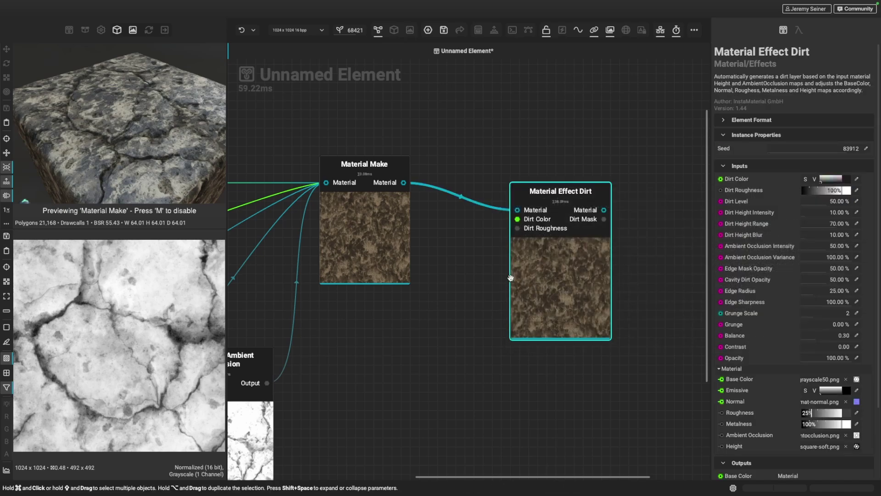
pyautogui.moveTo(532, 286); pyautogui.dragTo(479, 260)
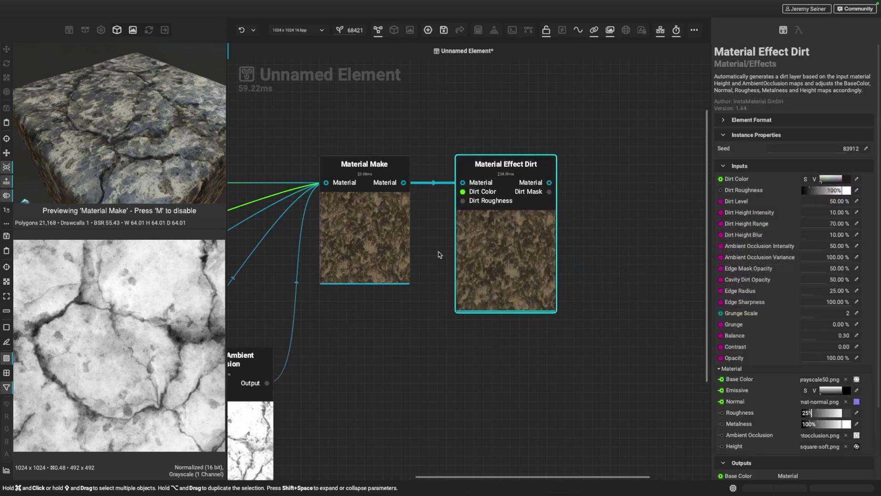
# Step: Preview Material Effect Dirt as the 3D material and raise its Dirt Level to 100% to check the dirt up close
pyautogui.rightClick(527, 241)
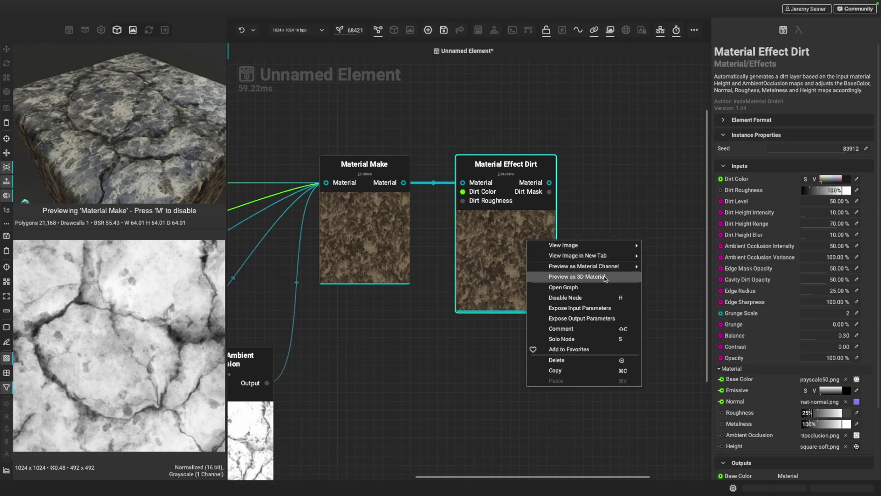
pyautogui.click(565, 277)
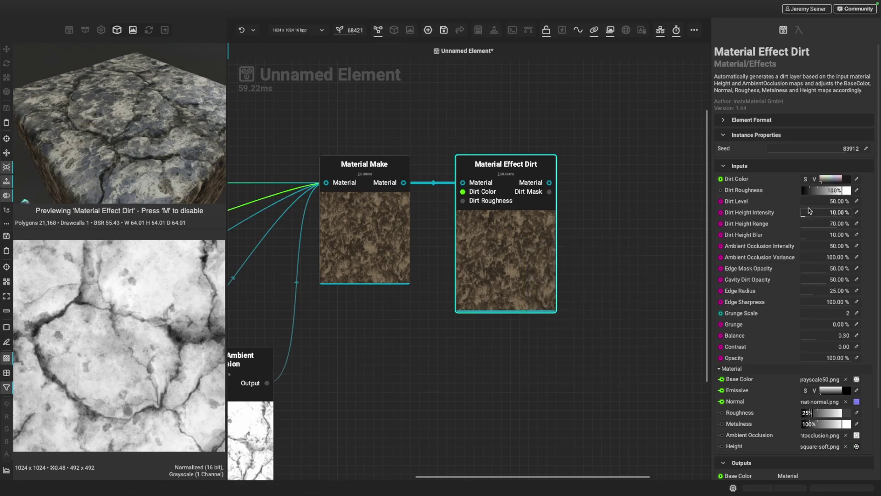
pyautogui.moveTo(831, 201); pyautogui.dragTo(857, 205)
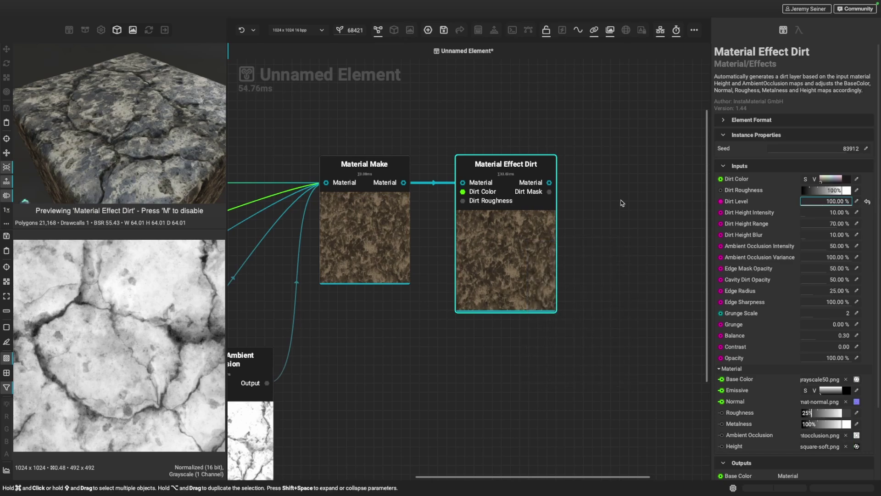
pyautogui.scroll(3, 143, 169)
pyautogui.moveTo(165, 173); pyautogui.dragTo(138, 148, button='middle')
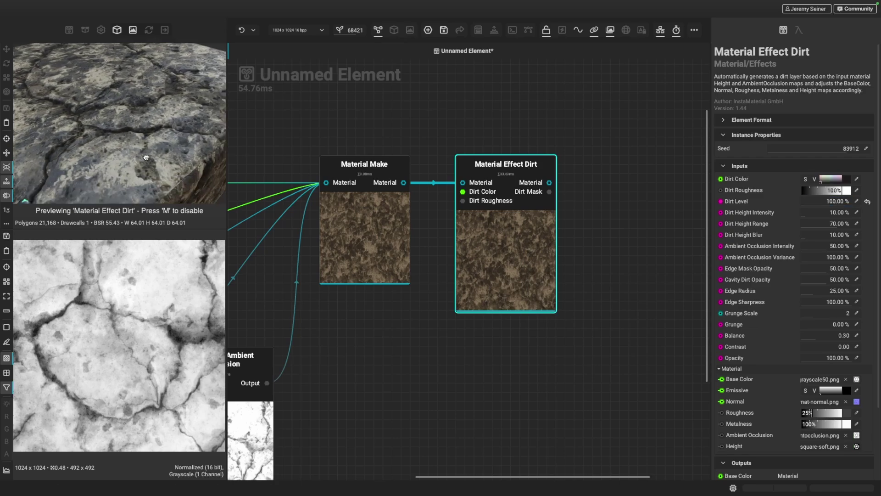
pyautogui.moveTo(830, 202); pyautogui.dragTo(862, 204)
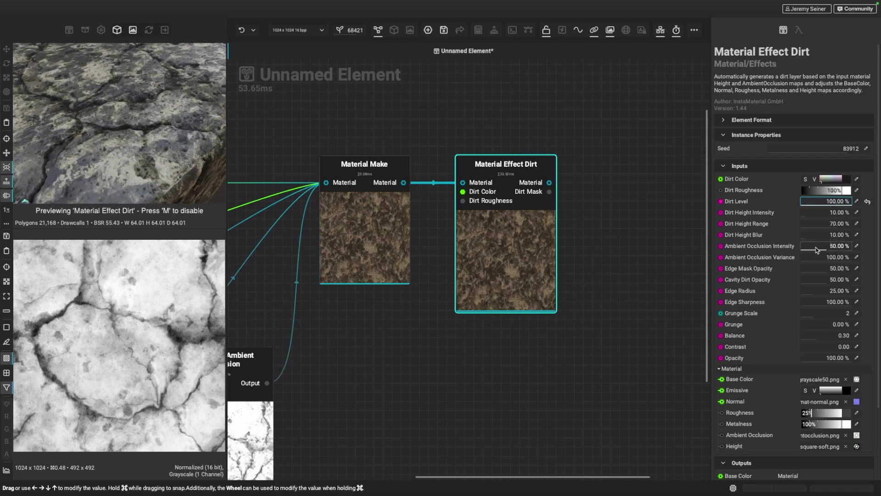
# Step: Set the dirt effect's Ambient Occlusion Intensity and Grunge to 100% and its Dirt Level to about 61%
pyautogui.moveTo(817, 249); pyautogui.dragTo(850, 248)
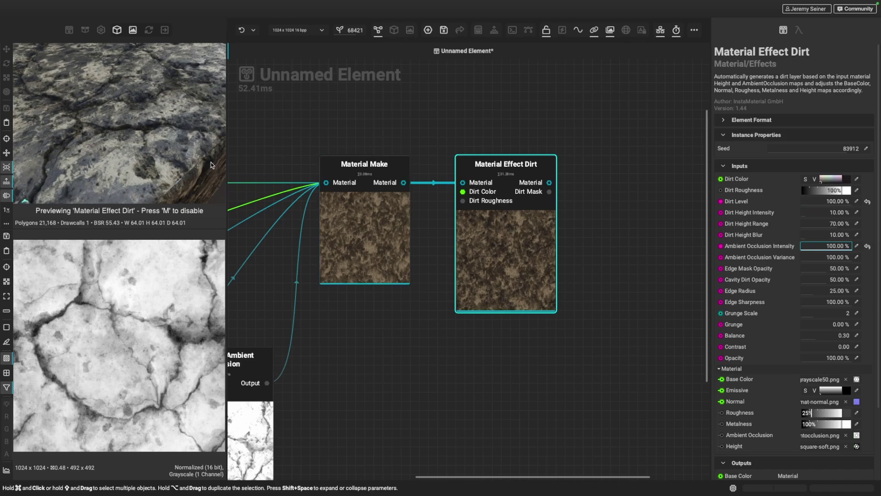
pyautogui.scroll(-2, 65, 105)
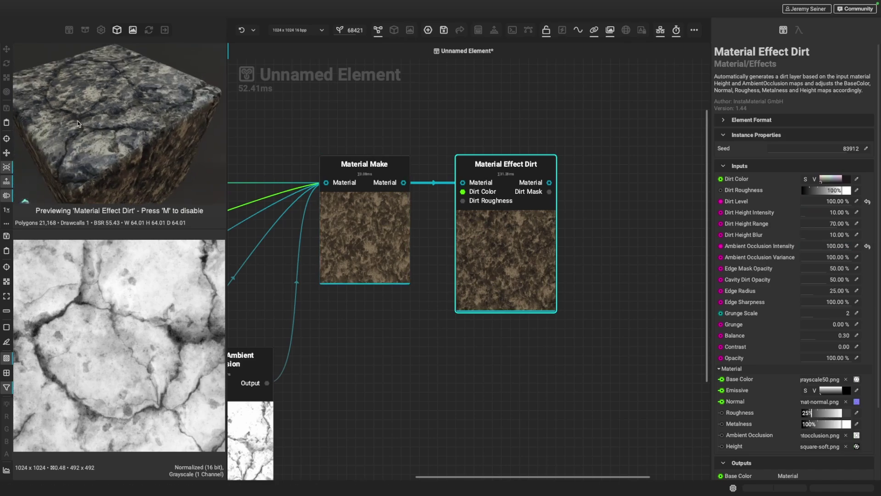
pyautogui.moveTo(816, 325); pyautogui.dragTo(880, 326)
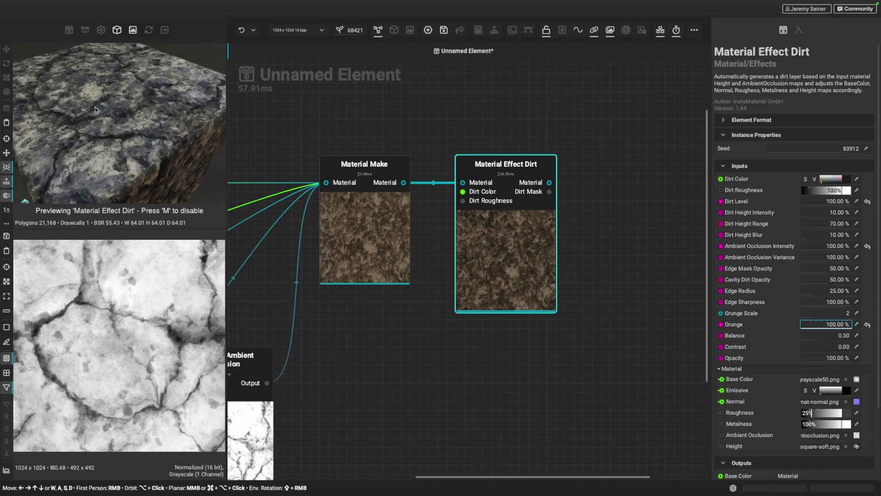
pyautogui.moveTo(824, 202)
pyautogui.mouseDown()
pyautogui.moveTo(796, 204)
pyautogui.moveTo(833, 204)
pyautogui.mouseUp()
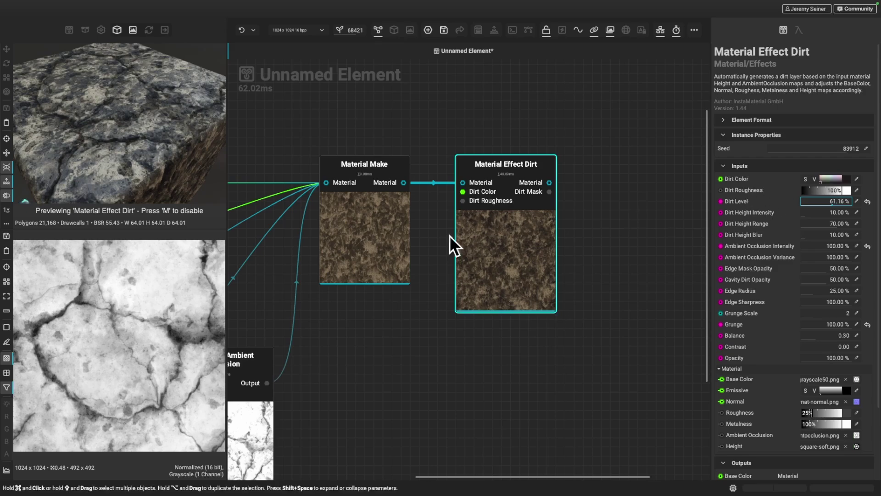
# Step: Move Material Effect Dirt farther from Material Make, expose Dirt Level as an input parameter, and place its node above the material link
pyautogui.moveTo(457, 246); pyautogui.dragTo(502, 246)
pyautogui.rightClick(736, 204)
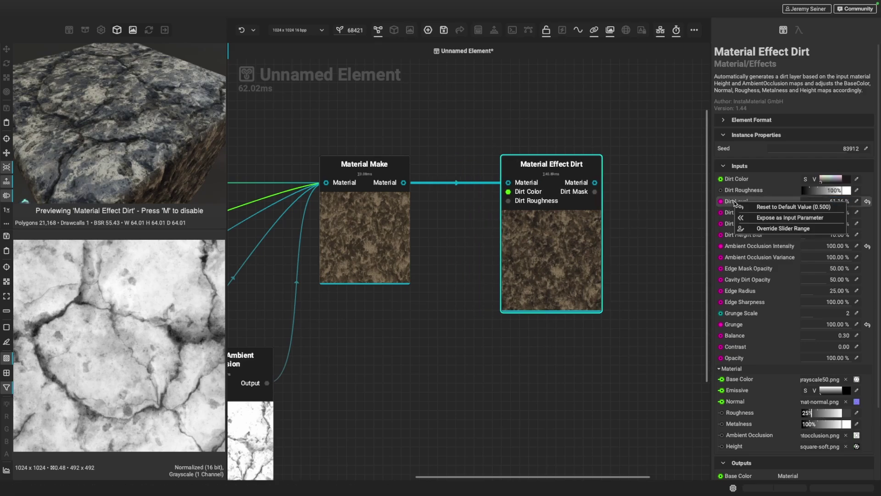
pyautogui.click(807, 222)
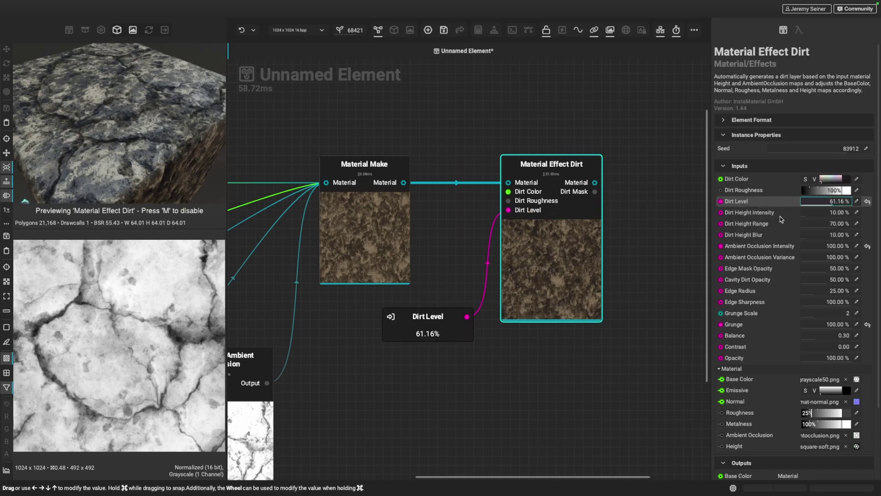
pyautogui.moveTo(438, 316); pyautogui.dragTo(434, 120)
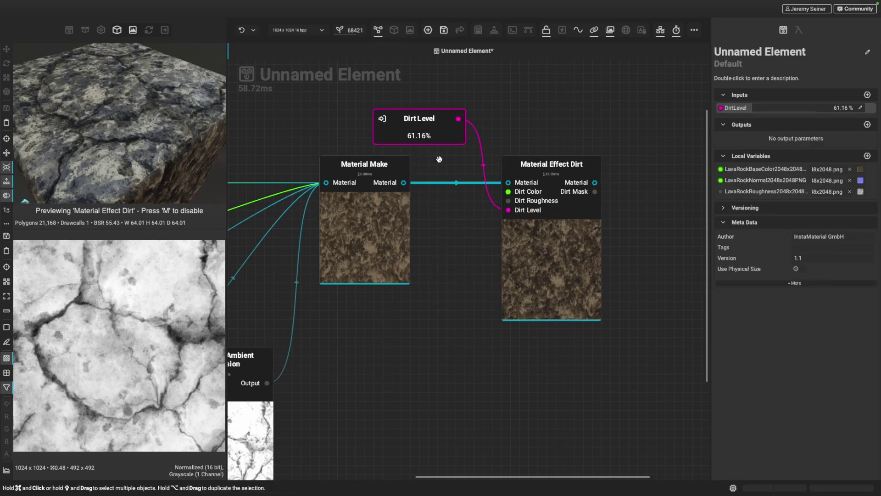
# Step: Set the graph's exposed DirtLevel input to about 69%
pyautogui.scroll(-3, 453, 262)
pyautogui.moveTo(456, 240); pyautogui.dragTo(440, 269, button='middle')
pyautogui.click(549, 119)
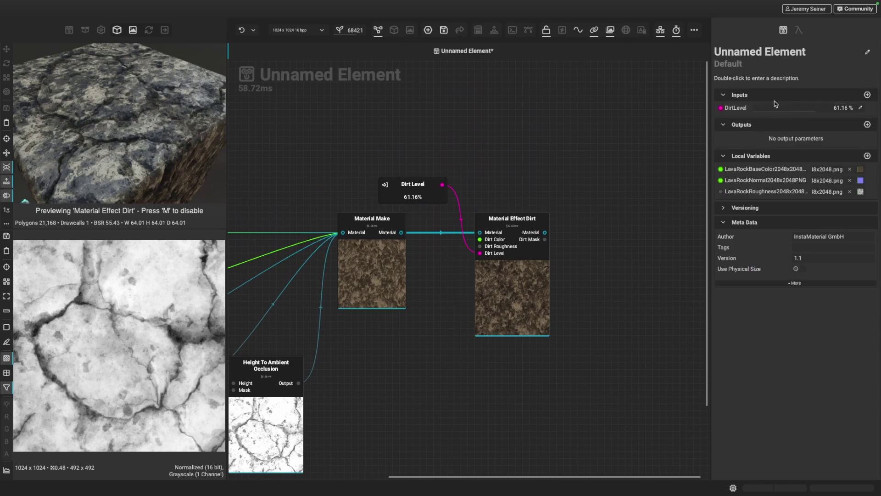
pyautogui.moveTo(817, 111)
pyautogui.mouseDown()
pyautogui.moveTo(784, 114)
pyautogui.moveTo(826, 112)
pyautogui.mouseUp()
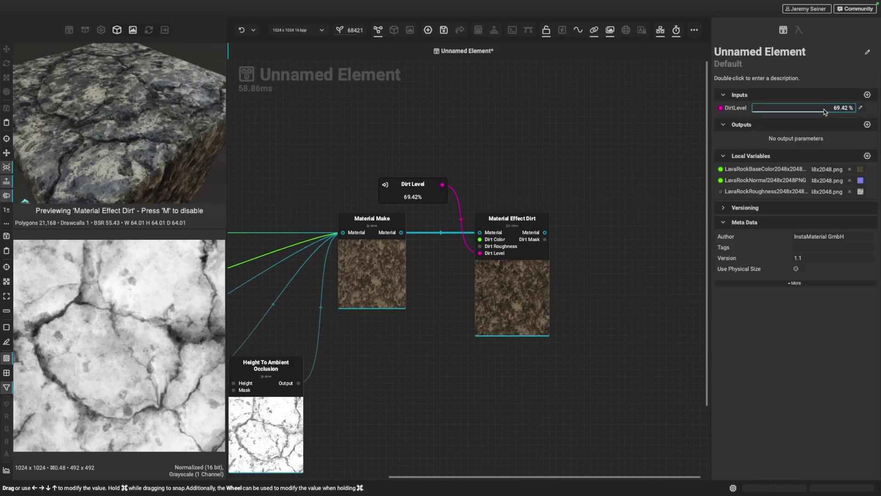
# Step: Add a Material Effect Dust node fed by the dirt effect's Material output and preview it as the 3D material
pyautogui.hscroll(4, 538, 292)
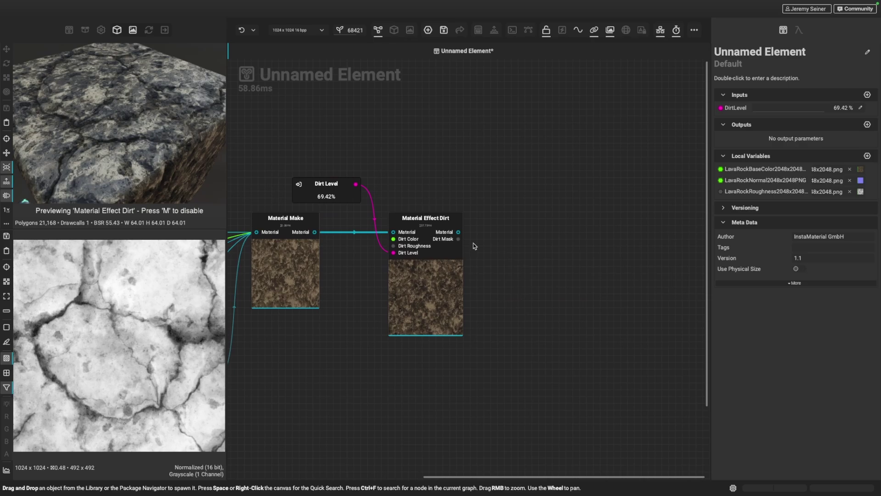
pyautogui.moveTo(458, 232); pyautogui.dragTo(537, 231)
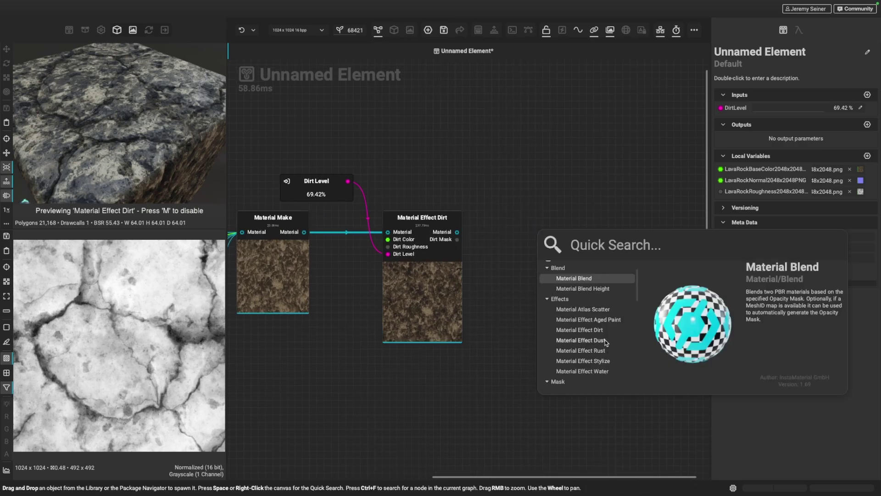
pyautogui.click(581, 340)
pyautogui.moveTo(582, 321); pyautogui.dragTo(571, 292)
pyautogui.rightClick(571, 291)
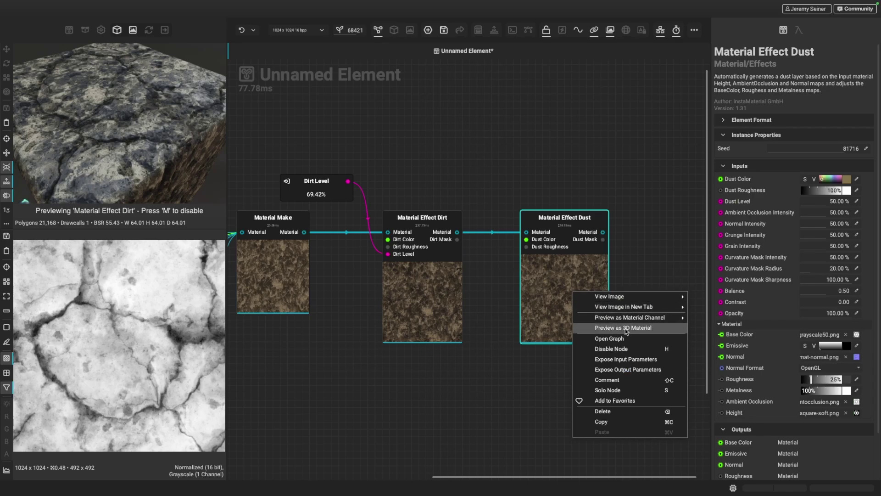
pyautogui.click(627, 330)
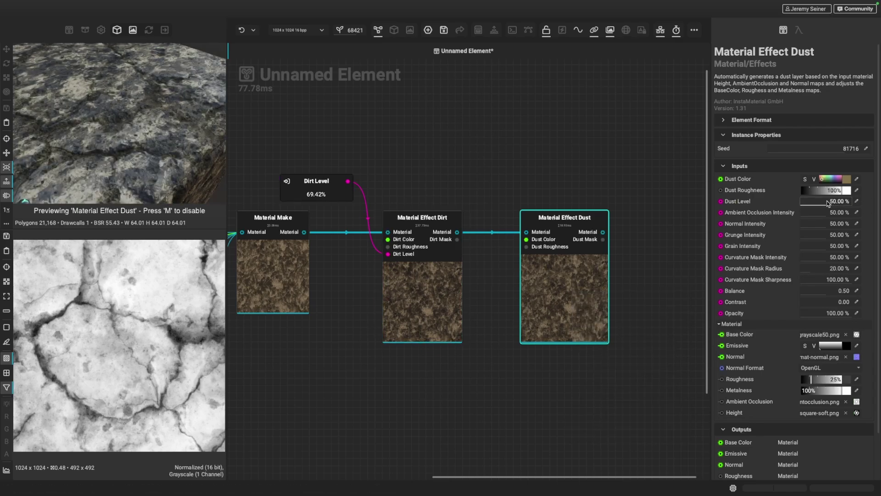
# Step: Set Dust Level to about 68%, expose it as an input parameter, and place its node above the dirt-to-dust link
pyautogui.moveTo(828, 203); pyautogui.dragTo(836, 208)
pyautogui.rightClick(743, 204)
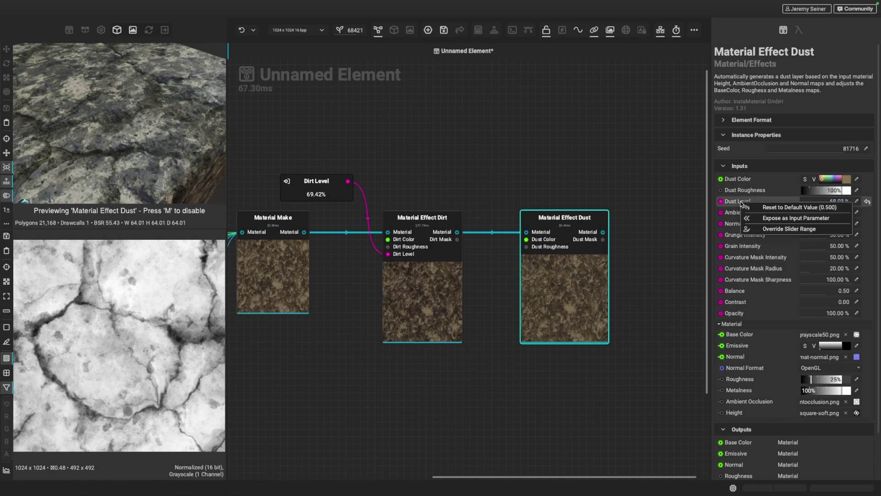
pyautogui.click(762, 219)
pyautogui.moveTo(461, 379); pyautogui.dragTo(468, 186)
pyautogui.click(601, 184)
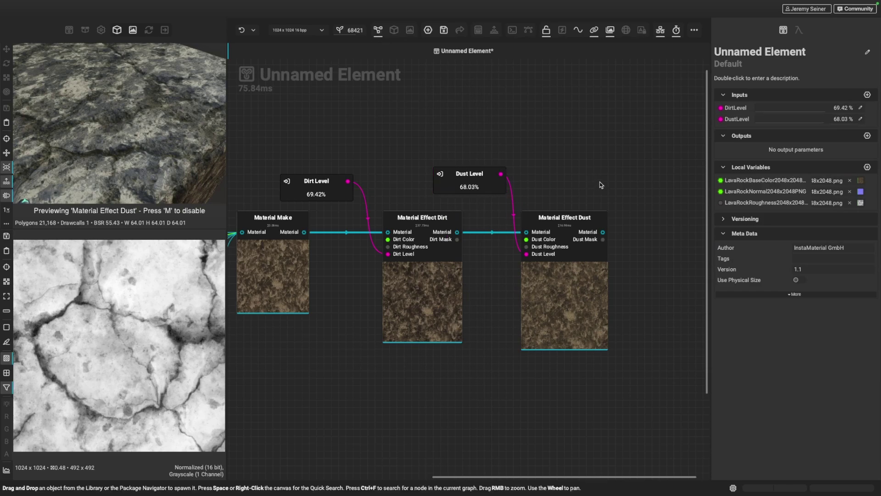
# Step: Add a Material Effect Water node fed by the dust effect's Material output and preview it as the 3D material
pyautogui.scroll(-1, 615, 169)
pyautogui.moveTo(615, 169); pyautogui.dragTo(529, 176, button='middle')
pyautogui.scroll(2, 586, 253)
pyautogui.moveTo(608, 280); pyautogui.dragTo(543, 265, button='middle')
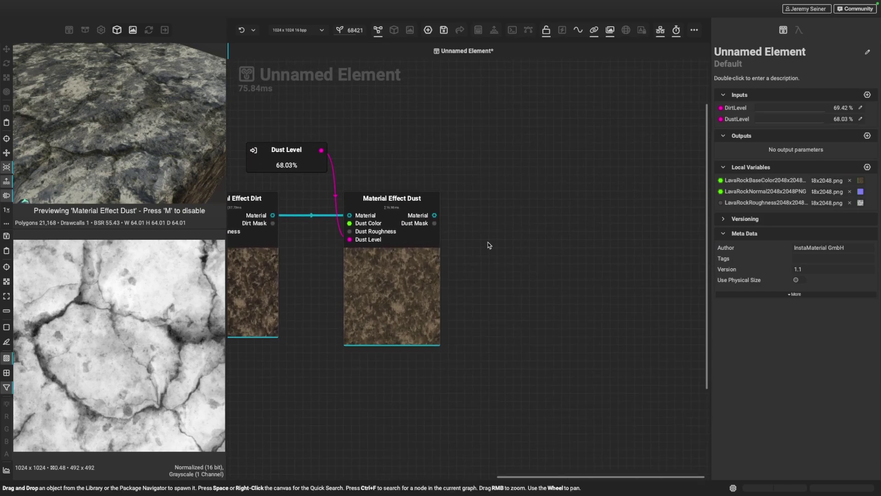
pyautogui.moveTo(433, 216); pyautogui.dragTo(510, 216)
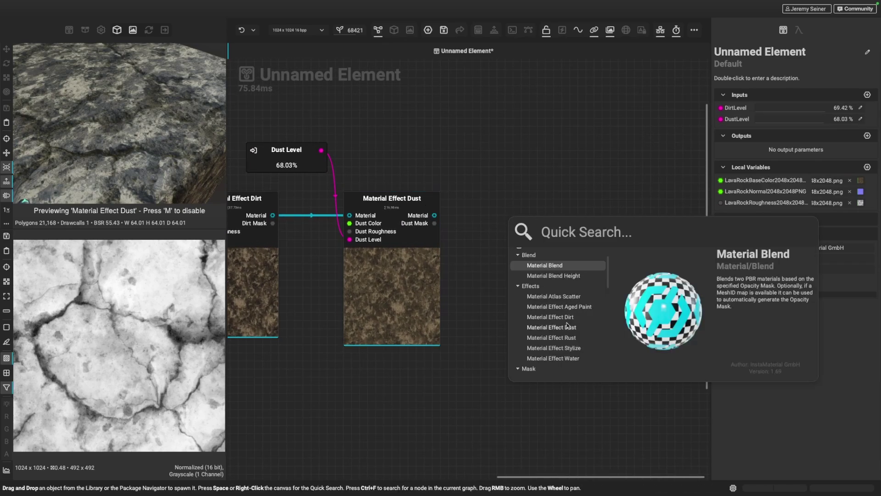
pyautogui.click(572, 358)
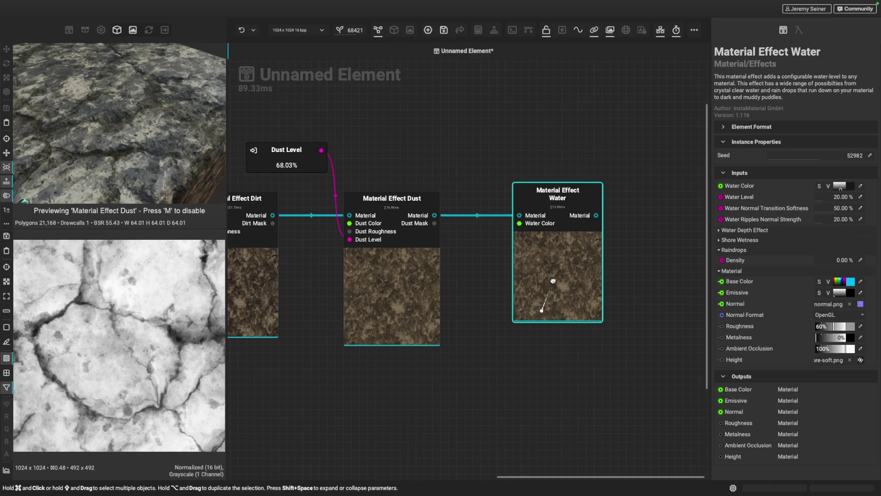
pyautogui.rightClick(556, 261)
pyautogui.click(592, 297)
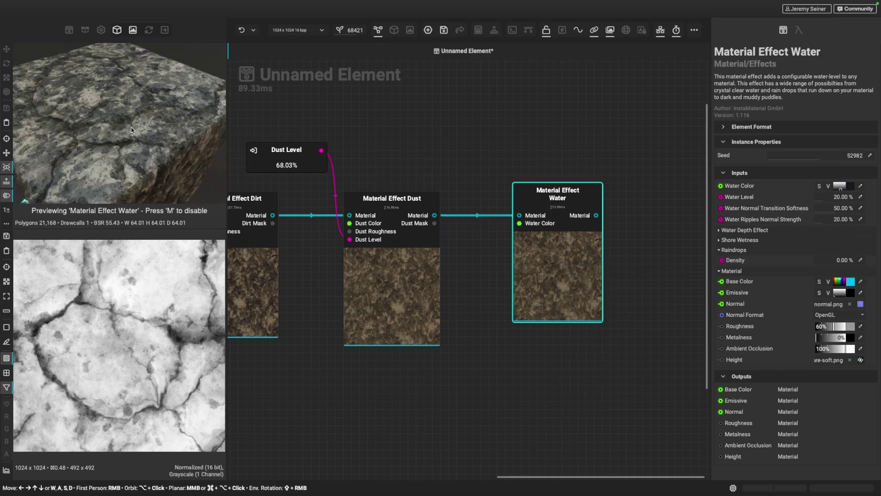
# Step: Set the water effect's Water Level to about 47% and examine the rock surface in the 3D preview
pyautogui.scroll(-3, 124, 133)
pyautogui.keyDown('alt'); pyautogui.moveTo(124, 133); pyautogui.dragTo(129, 144); pyautogui.keyUp('alt')
pyautogui.scroll(3, 134, 124)
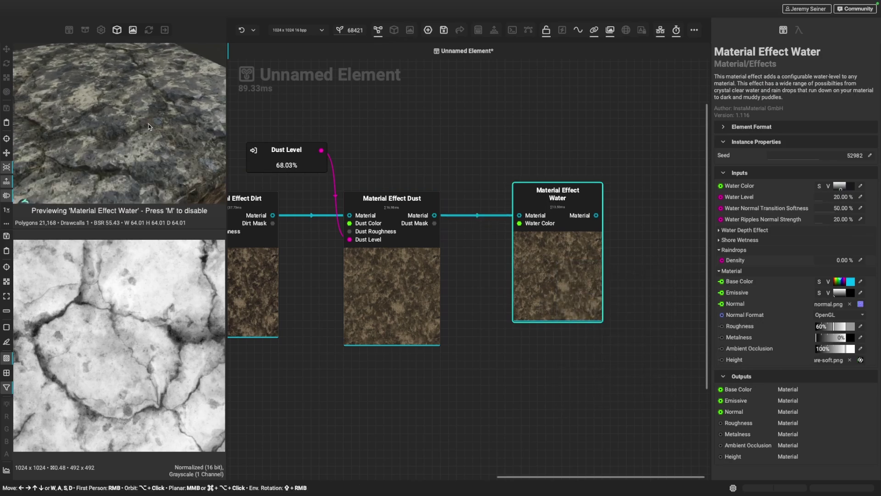
pyautogui.keyDown('shift'); pyautogui.moveTo(150, 126); pyautogui.dragTo(54, 138, button='right'); pyautogui.keyUp('shift')
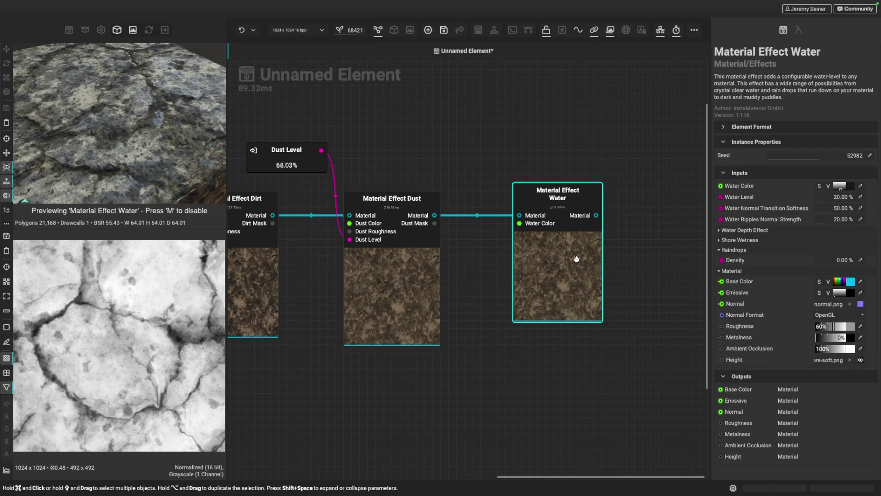
pyautogui.moveTo(822, 198); pyautogui.dragTo(836, 206)
pyautogui.scroll(-3, 120, 137)
pyautogui.keyDown('alt'); pyautogui.moveTo(119, 138); pyautogui.dragTo(144, 130); pyautogui.keyUp('alt')
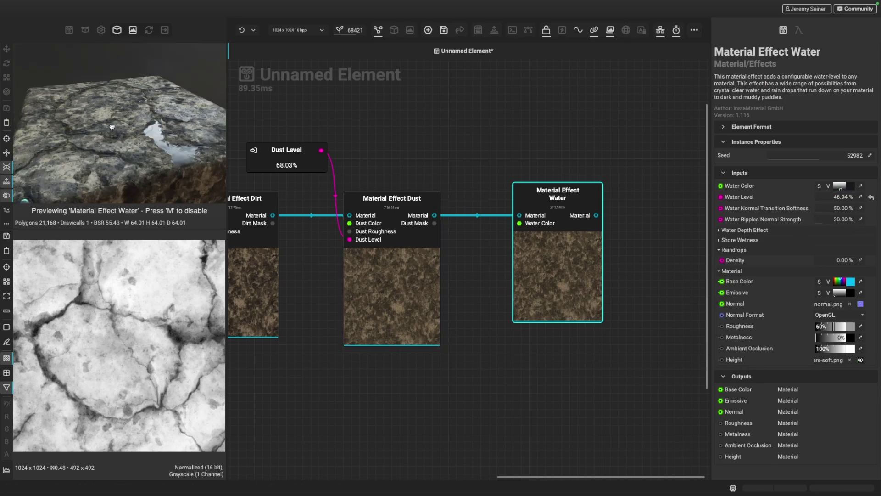
pyautogui.keyDown('shift'); pyautogui.moveTo(144, 129); pyautogui.dragTo(99, 131, button='right'); pyautogui.keyUp('shift')
# Step: Shift Material Effect Water slightly away from the dust effect, expose Water Level as an input parameter, and place its node above their link
pyautogui.moveTo(560, 272); pyautogui.dragTo(577, 272)
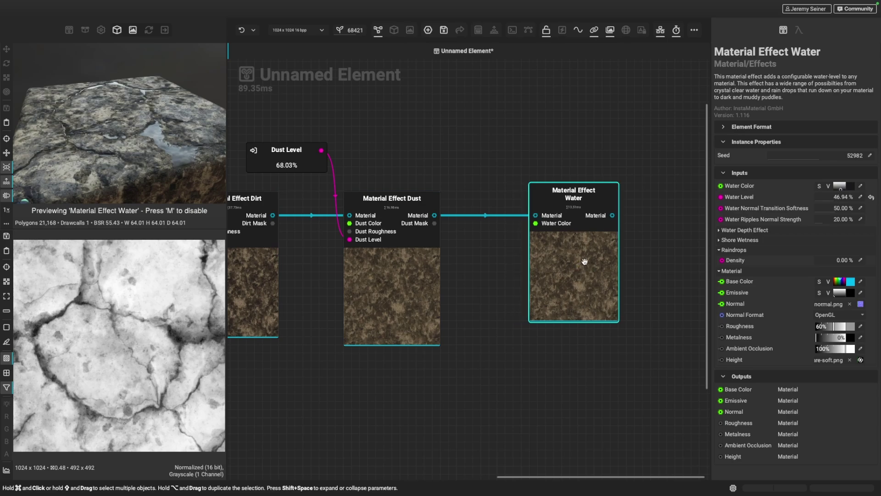
pyautogui.rightClick(740, 198)
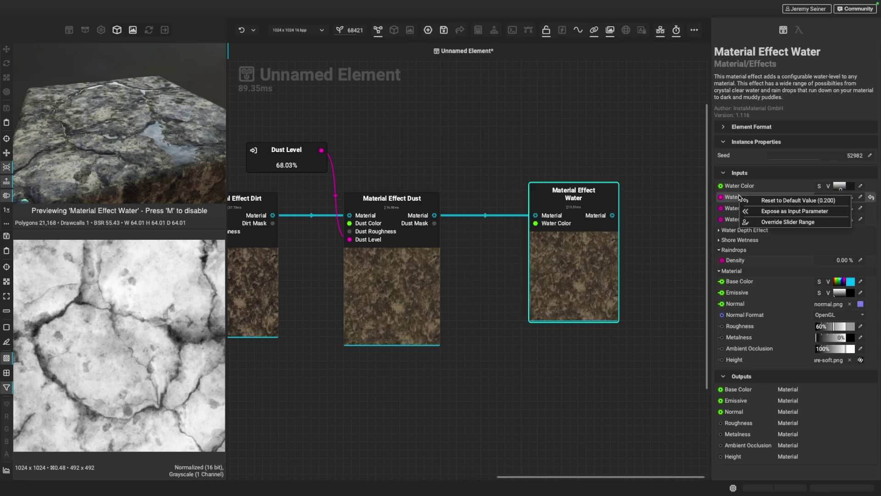
pyautogui.click(794, 211)
pyautogui.moveTo(467, 333); pyautogui.dragTo(467, 157)
pyautogui.click(574, 131)
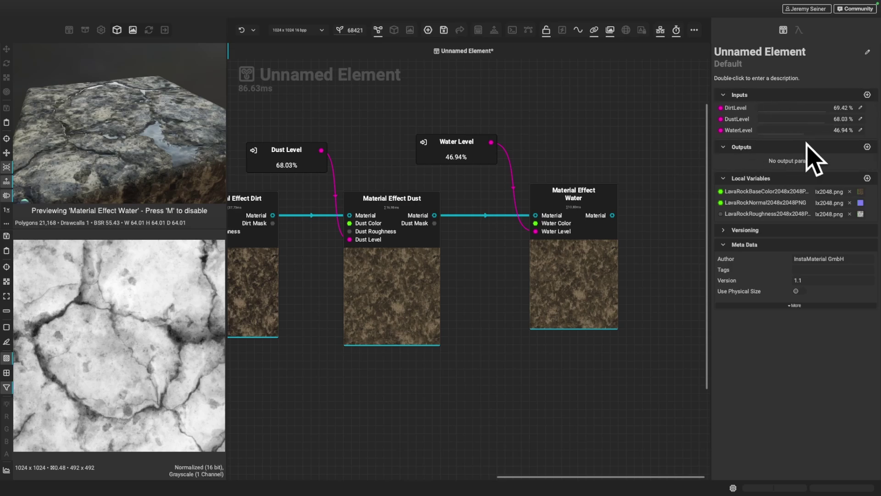
# Step: Set the exposed WaterLevel input to 0%
pyautogui.click(778, 131)
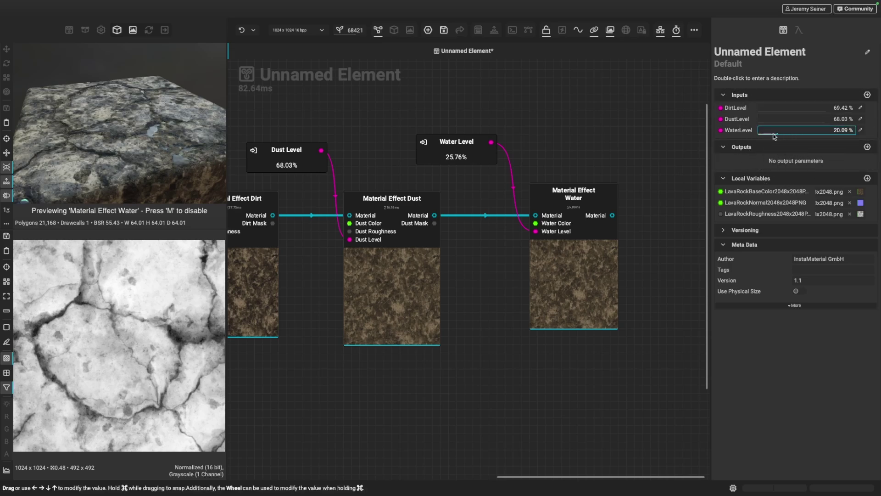
pyautogui.moveTo(775, 137); pyautogui.dragTo(755, 138)
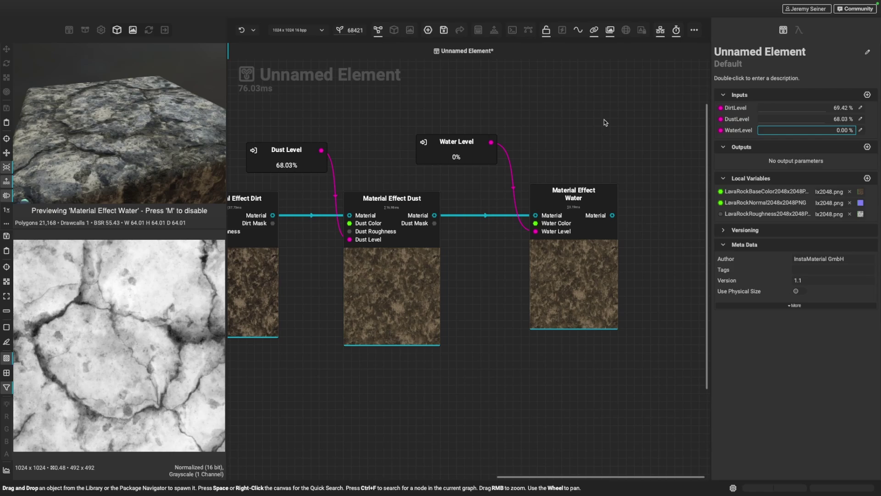
# Step: Expand the combined material links around Material Effect Water into individual channel links, and collapse them again
pyautogui.moveTo(621, 147); pyautogui.dragTo(470, 155, button='middle')
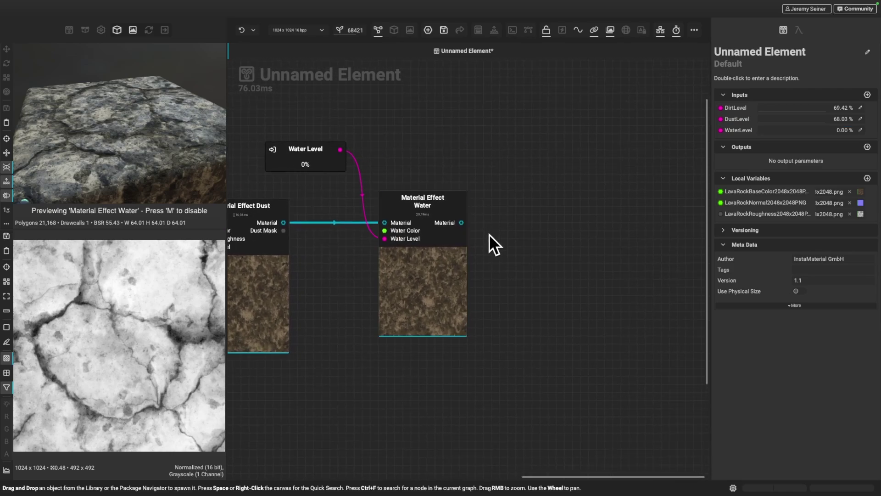
pyautogui.click(594, 31)
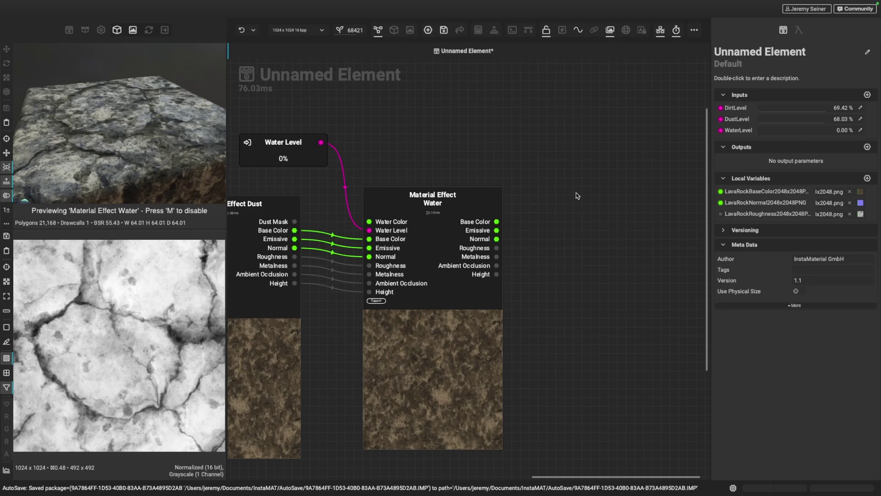
pyautogui.click(594, 30)
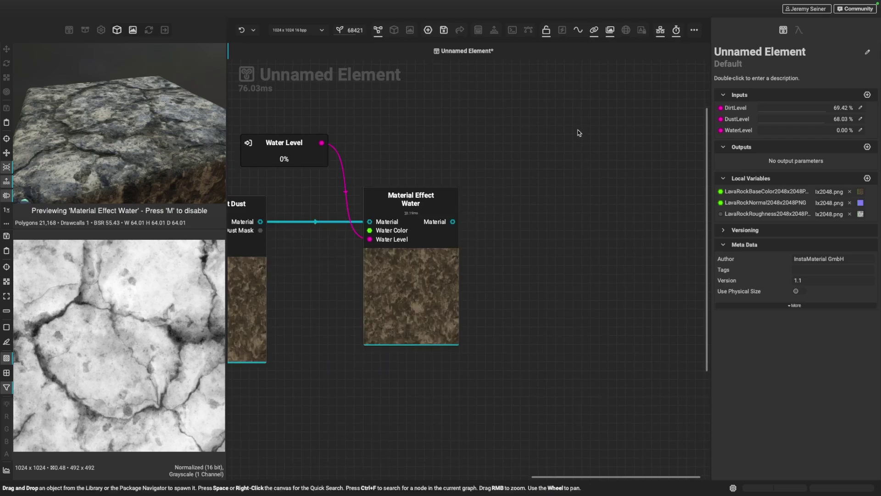
# Step: Expose all outputs of Material Effect Water except Emissive as graph output parameters
pyautogui.rightClick(424, 280)
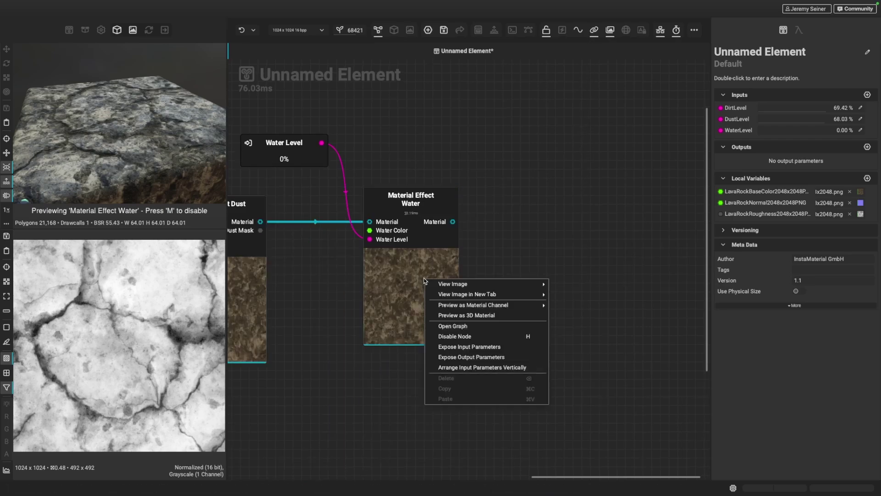
pyautogui.click(513, 360)
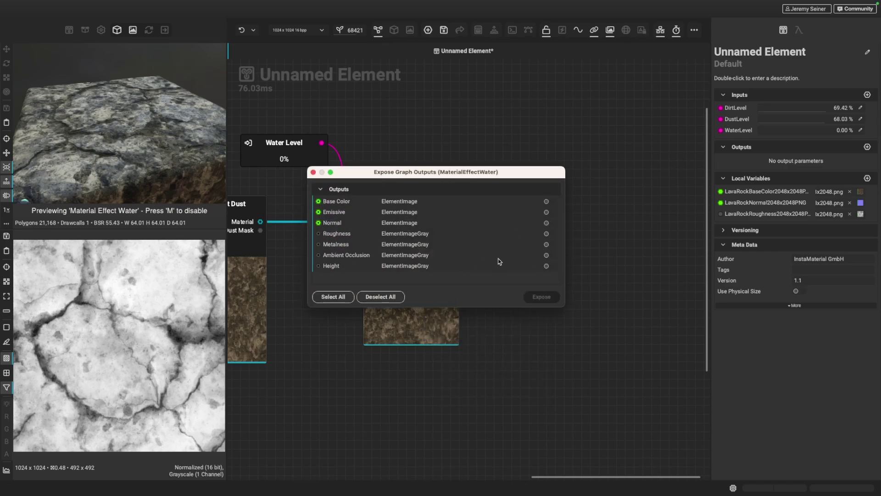
pyautogui.click(333, 296)
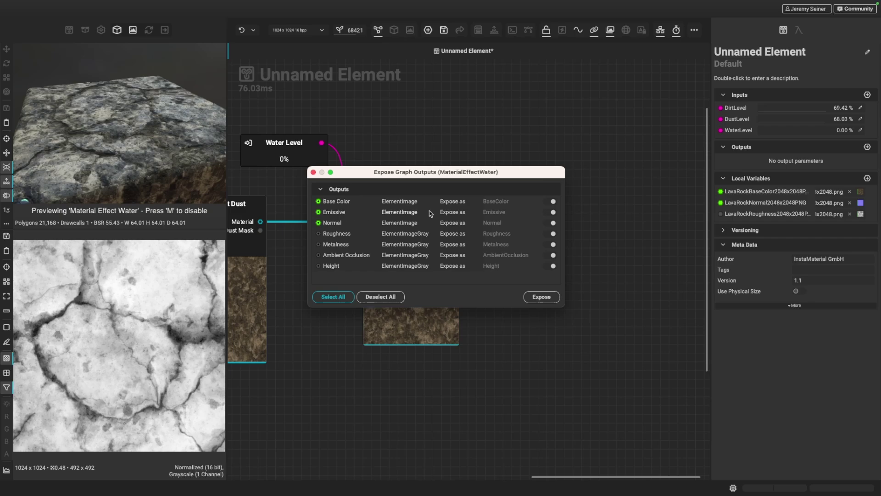
pyautogui.click(553, 213)
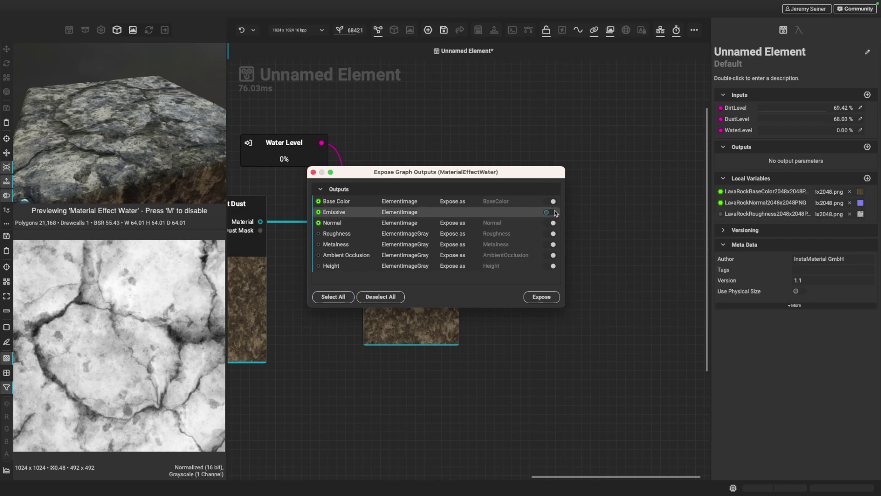
pyautogui.click(538, 297)
# Step: Shift the output nodes away from Material Effect Water and space them vertically so their previews do not overlap
pyautogui.scroll(-4, 644, 334)
pyautogui.moveTo(640, 314); pyautogui.dragTo(602, 307, button='middle')
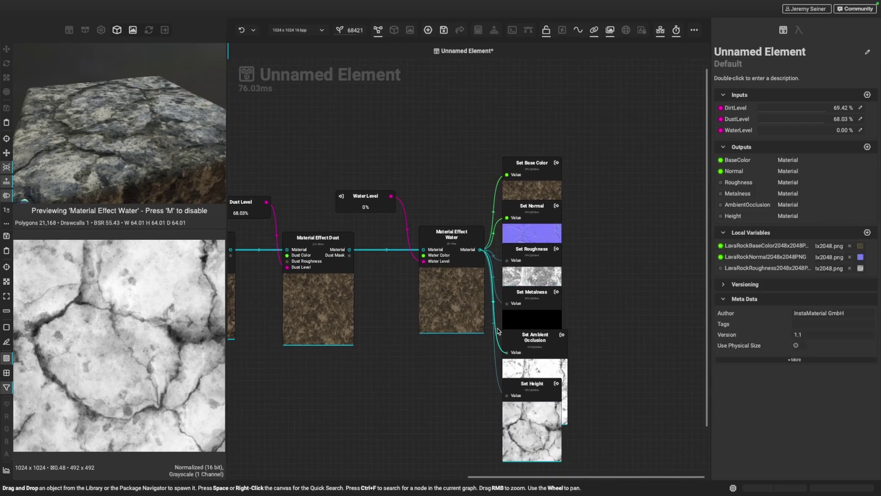
pyautogui.hotkey('d', 'Right')
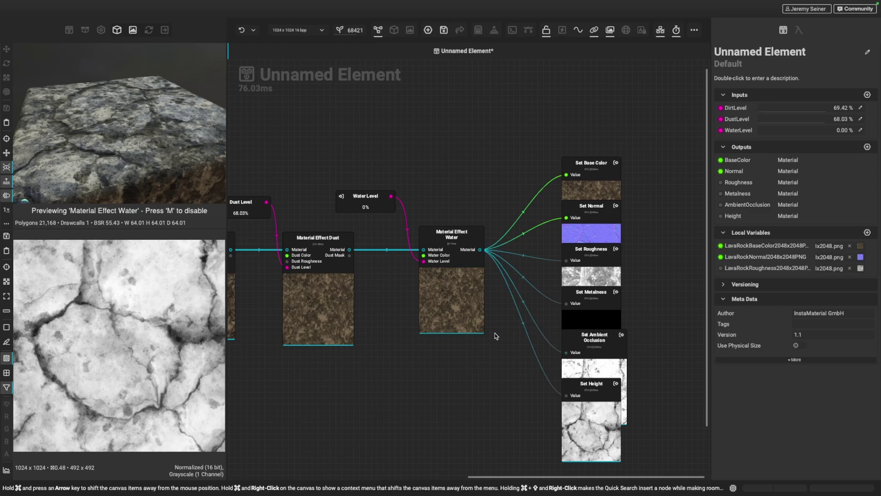
pyautogui.scroll(-3, 513, 425)
pyautogui.moveTo(507, 435); pyautogui.dragTo(480, 378, button='middle')
pyautogui.scroll(1, 486, 409)
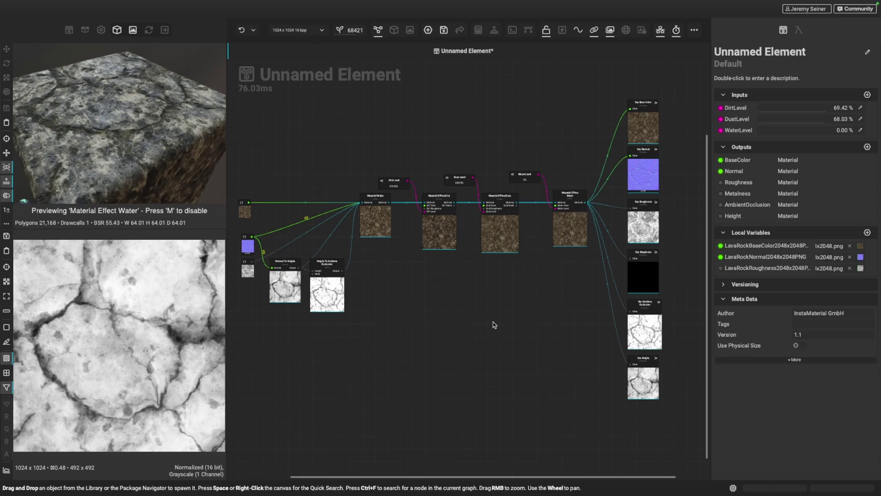
# Step: Shift the effect nodes away from Material Make to open a gap, and realign Dirt Level beside Material Effect Dirt
pyautogui.moveTo(425, 327); pyautogui.dragTo(437, 331, button='middle')
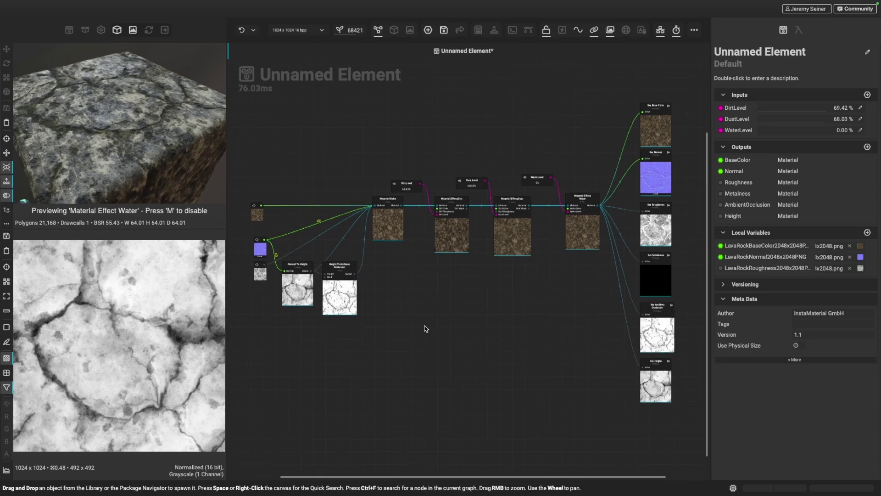
pyautogui.moveTo(413, 261); pyautogui.dragTo(412, 293, button='right')
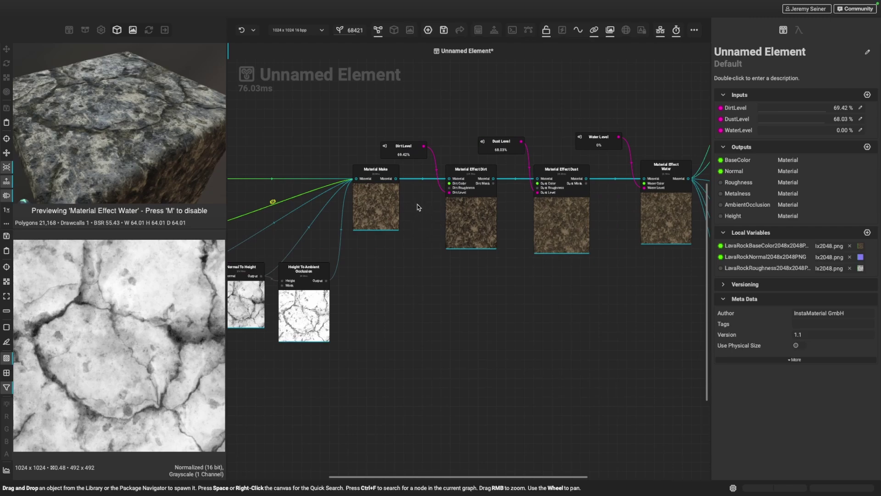
pyautogui.click(370, 179)
pyautogui.press('ctrl')
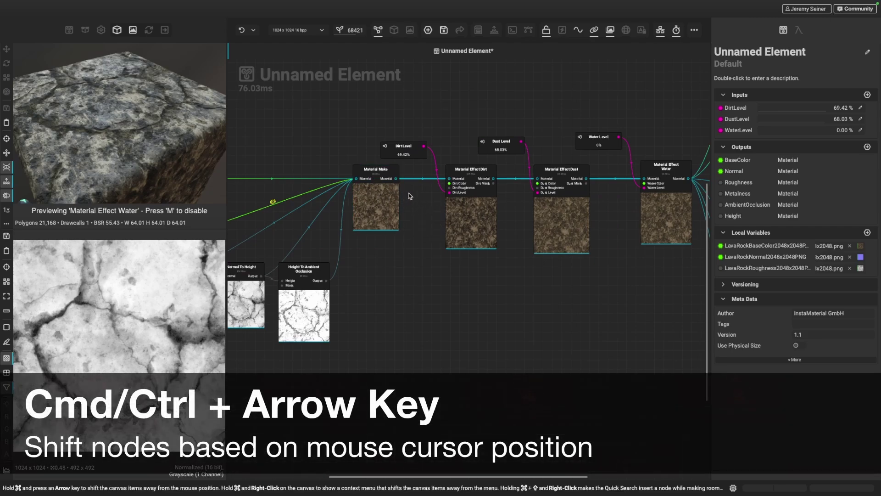
pyautogui.hotkey('ctrl', 'Right')
pyautogui.hotkey('ctrl', 'Right')
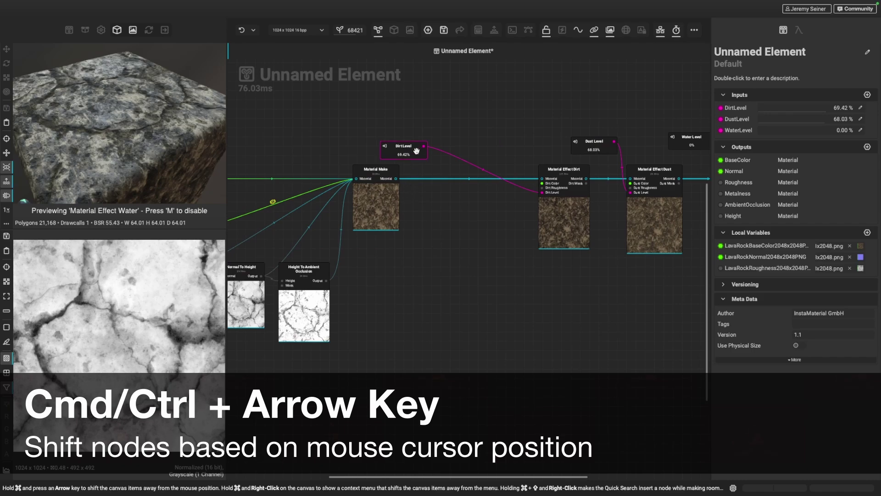
pyautogui.moveTo(416, 151); pyautogui.dragTo(504, 147)
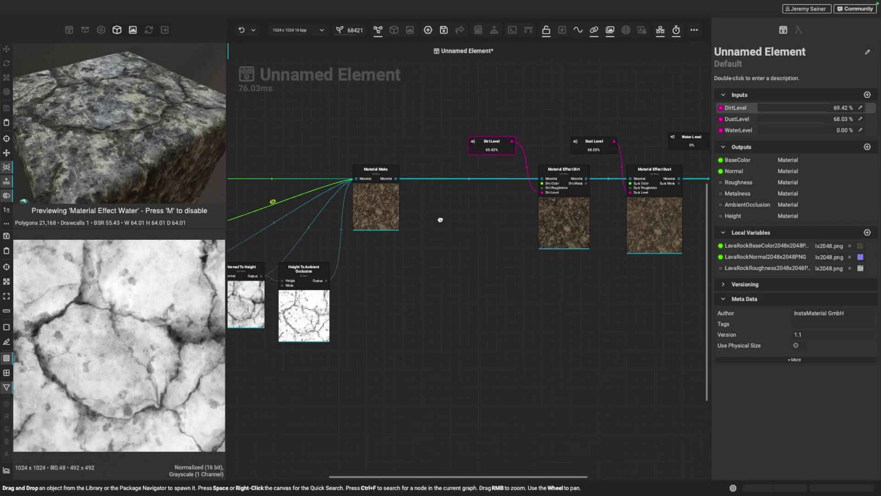
# Step: Insert a Material Synthesis node into the link between Material Make and Material Effect Dirt
pyautogui.moveTo(441, 220); pyautogui.dragTo(431, 227, button='middle')
pyautogui.moveTo(422, 215); pyautogui.dragTo(422, 235, button='right')
pyautogui.moveTo(428, 211); pyautogui.dragTo(418, 222, button='middle')
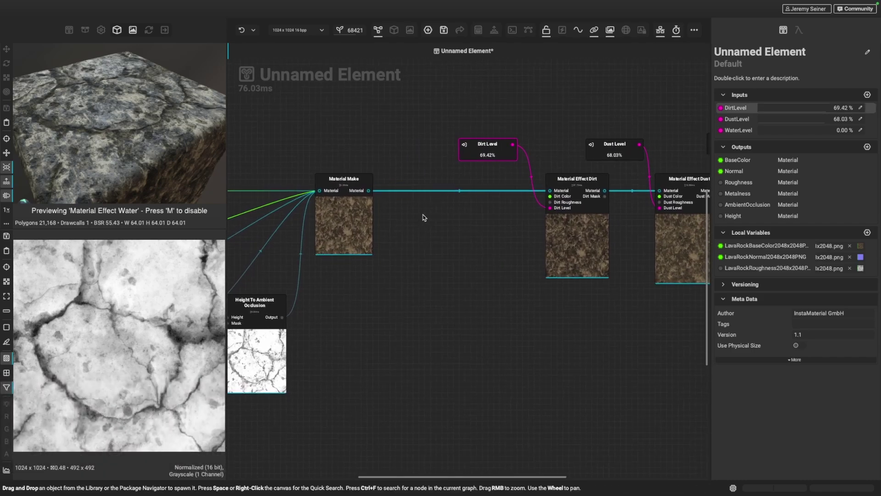
pyautogui.click(368, 181)
pyautogui.click(426, 190)
pyautogui.keyDown('ctrl'); pyautogui.scroll(-3, 429, 243); pyautogui.keyUp('ctrl')
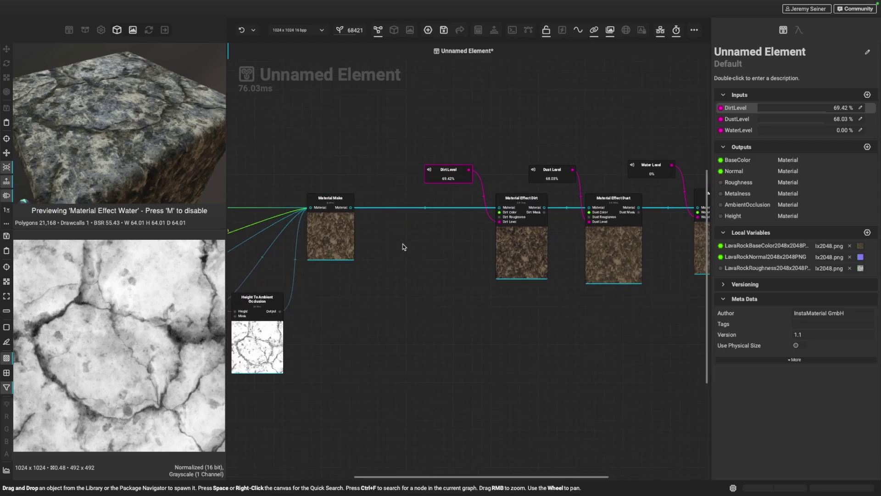
pyautogui.moveTo(433, 265); pyautogui.dragTo(343, 273, button='middle')
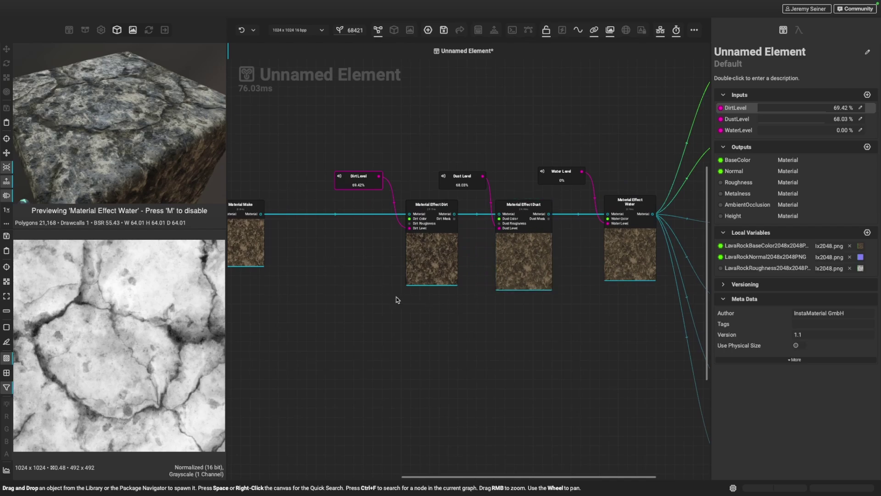
pyautogui.moveTo(293, 233); pyautogui.dragTo(342, 246, button='middle')
pyautogui.moveTo(342, 247); pyautogui.dragTo(342, 261, button='right')
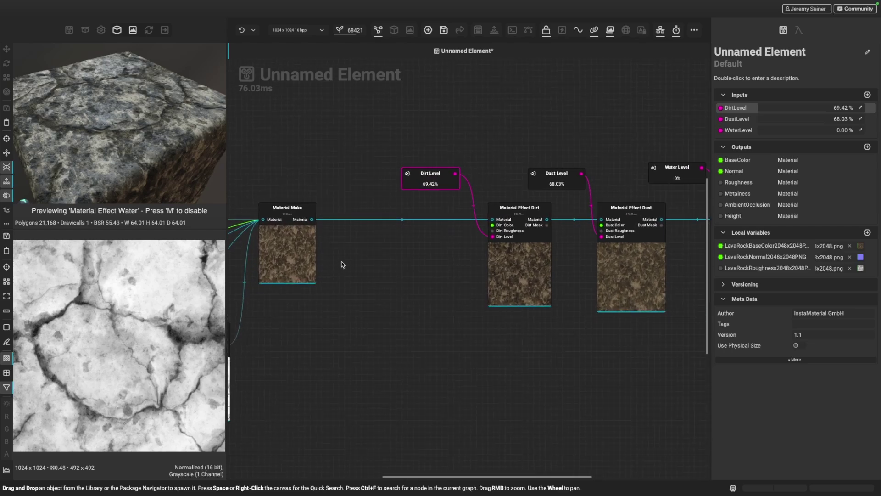
pyautogui.rightClick(351, 228)
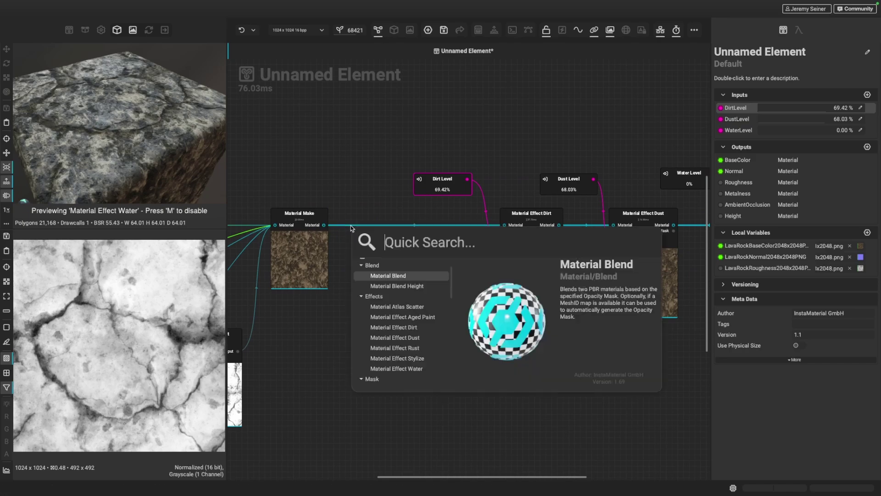
pyautogui.write('material s')
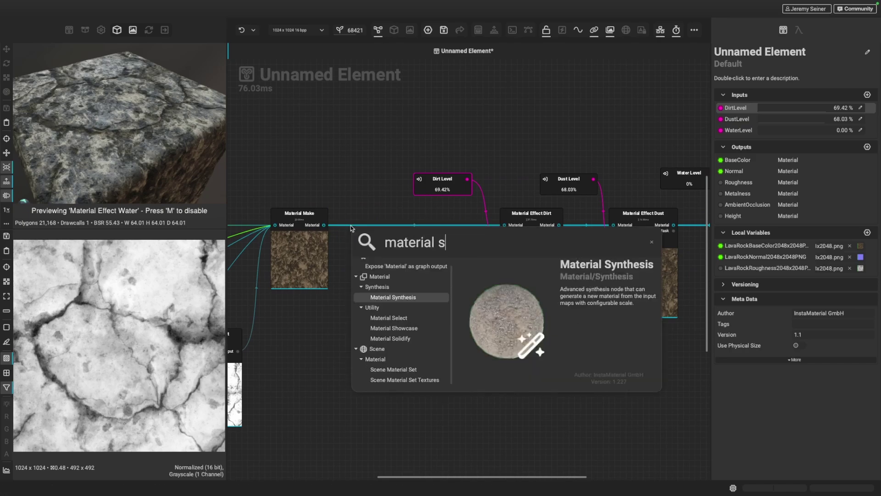
pyautogui.press('Return')
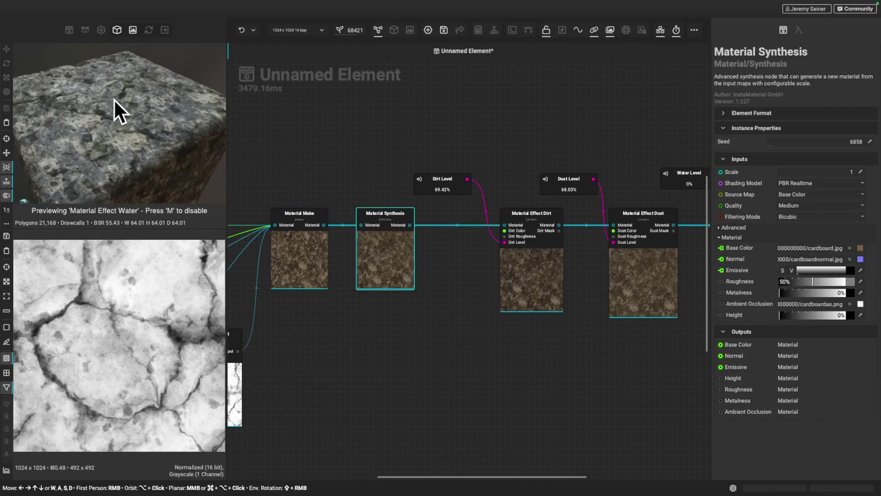
# Step: Examine the synthesized rock surface in the 3D preview and compare it with the source texture nodes in the graph
pyautogui.scroll(-3, 355, 374)
pyautogui.moveTo(362, 380); pyautogui.dragTo(457, 373, button='middle')
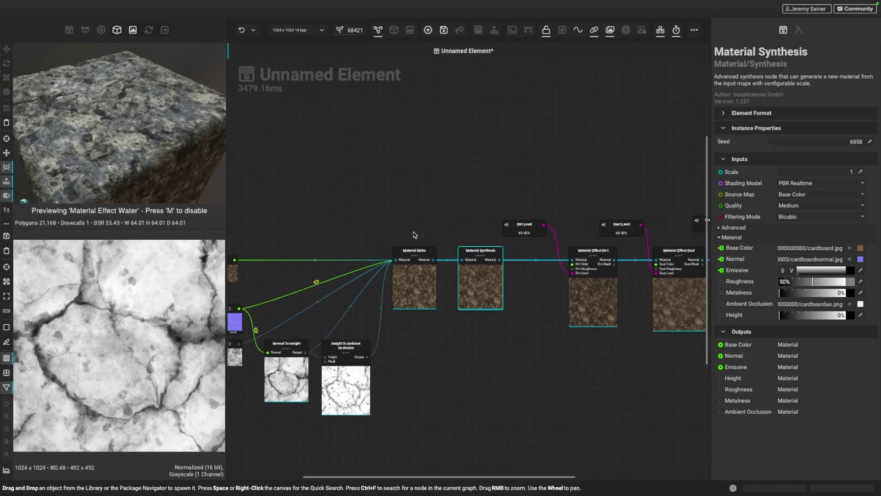
pyautogui.moveTo(400, 366); pyautogui.dragTo(461, 362, button='middle')
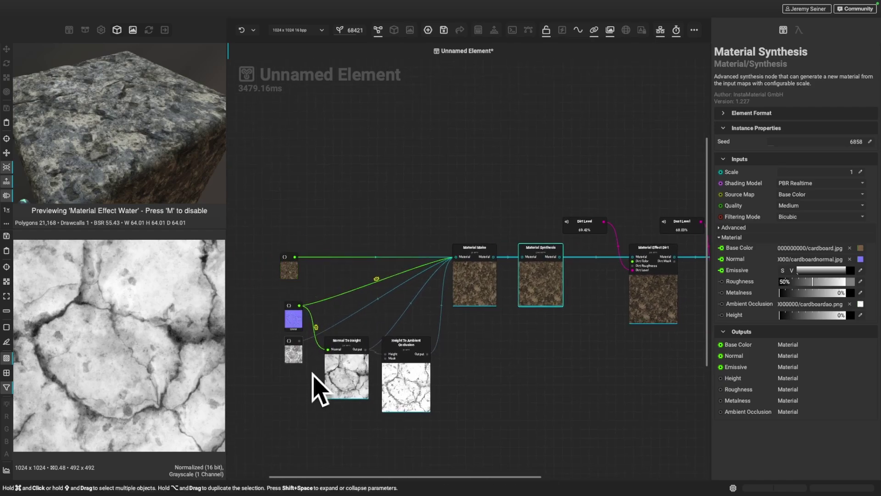
pyautogui.moveTo(518, 370); pyautogui.dragTo(498, 371, button='middle')
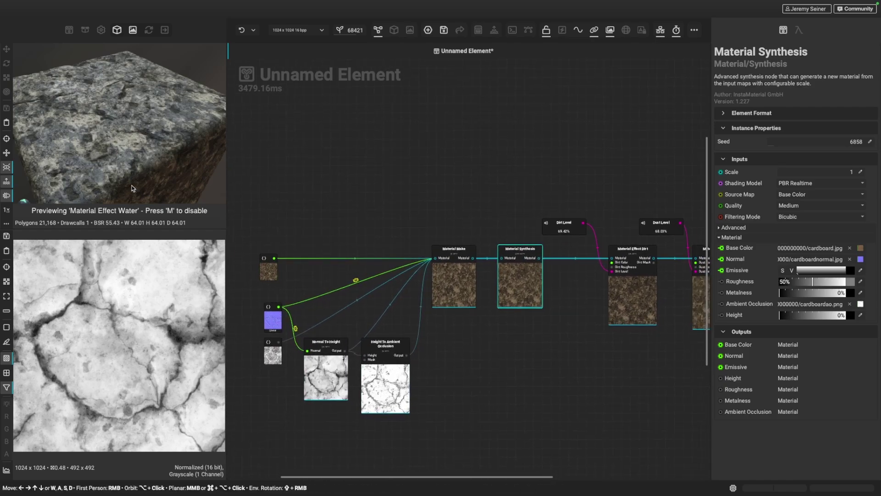
pyautogui.scroll(3, 88, 130)
pyautogui.moveTo(118, 146)
pyautogui.keyDown('alt'); pyautogui.mouseDown()
pyautogui.moveTo(103, 141)
pyautogui.moveTo(113, 139)
pyautogui.mouseUp(); pyautogui.keyUp('alt')
pyautogui.keyDown('shift'); pyautogui.moveTo(113, 139); pyautogui.dragTo(87, 147, button='right'); pyautogui.keyUp('shift')
pyautogui.keyDown('alt'); pyautogui.moveTo(86, 147); pyautogui.dragTo(135, 150); pyautogui.keyUp('alt')
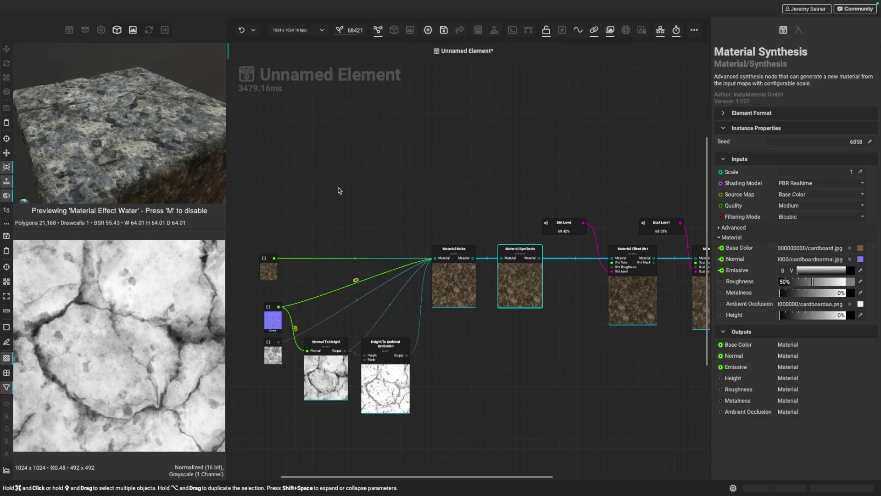
# Step: Try different global seeds for the graph, ending with 27632
pyautogui.click(346, 33)
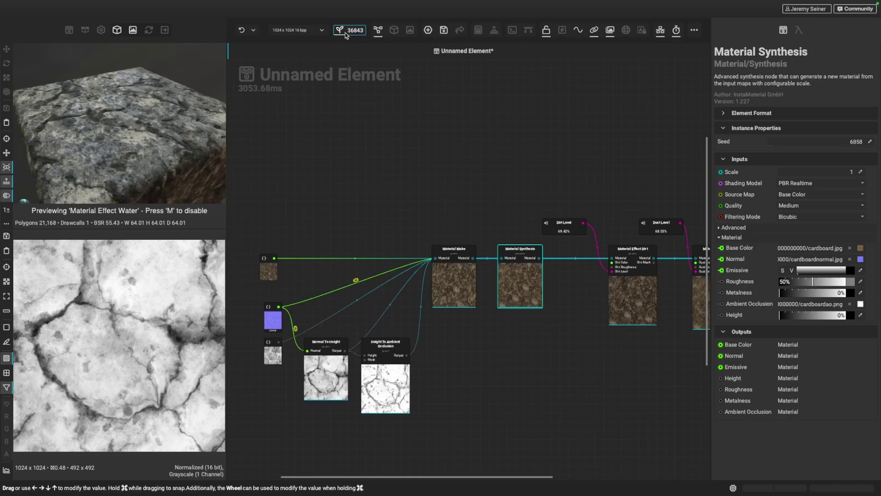
pyautogui.click(355, 35)
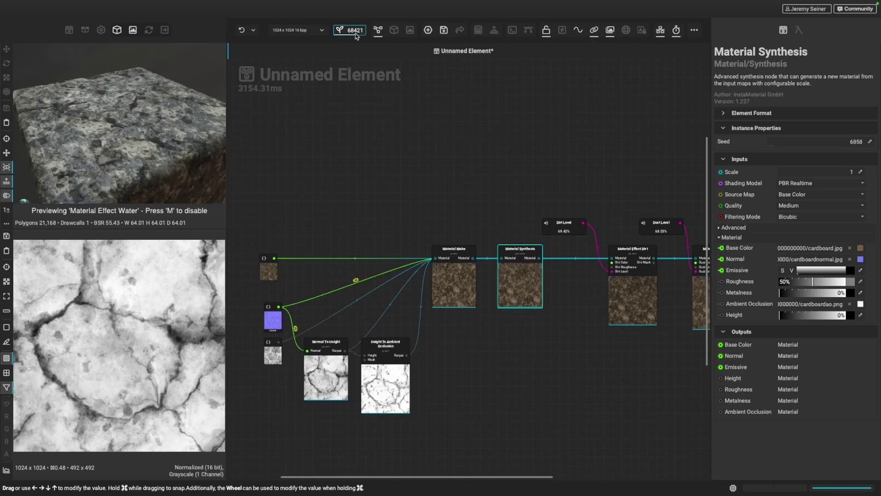
pyautogui.click(342, 34)
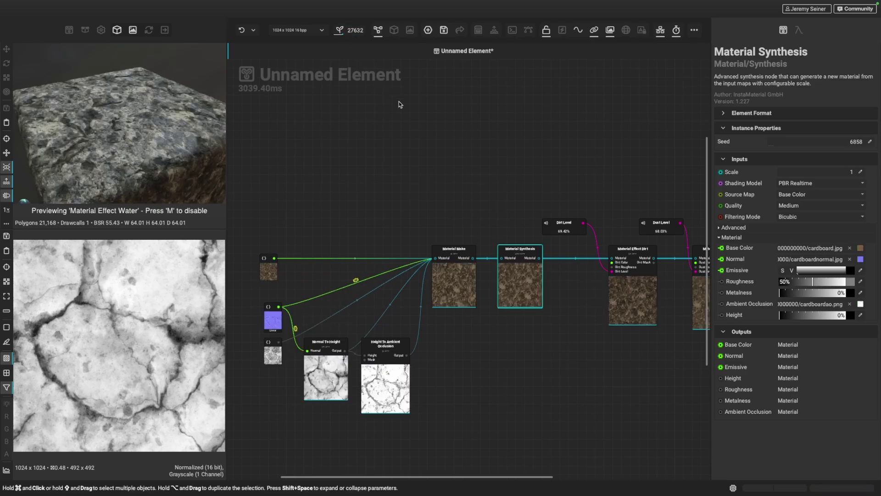
# Step: Deselect the synthesis node and rename the Element Graph to Cracked Ground
pyautogui.click(420, 159)
pyautogui.scroll(-3, 433, 170)
pyautogui.moveTo(463, 151); pyautogui.dragTo(411, 144, button='middle')
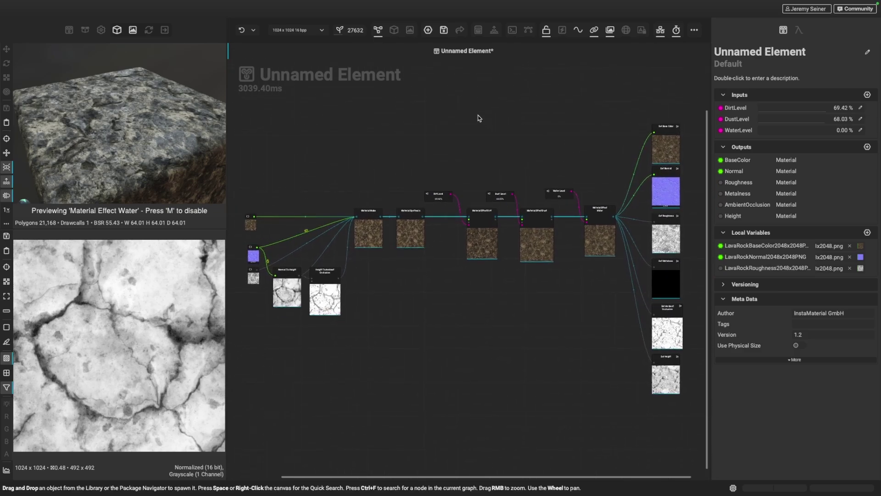
pyautogui.click(754, 54)
pyautogui.doubleClick(755, 55)
pyautogui.write('Cracked Ground')
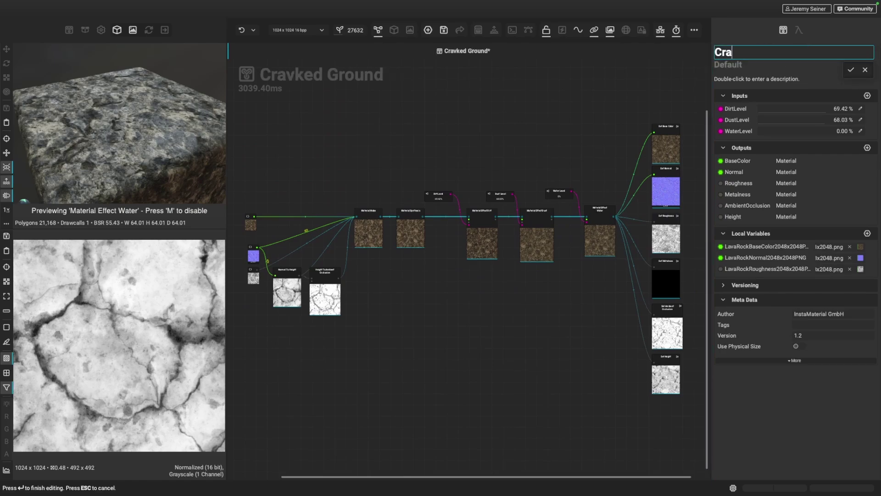
pyautogui.press('Return')
# Step: Set the element's category to Materials/Ground
pyautogui.doubleClick(737, 67)
pyautogui.write('Materials/Ground')
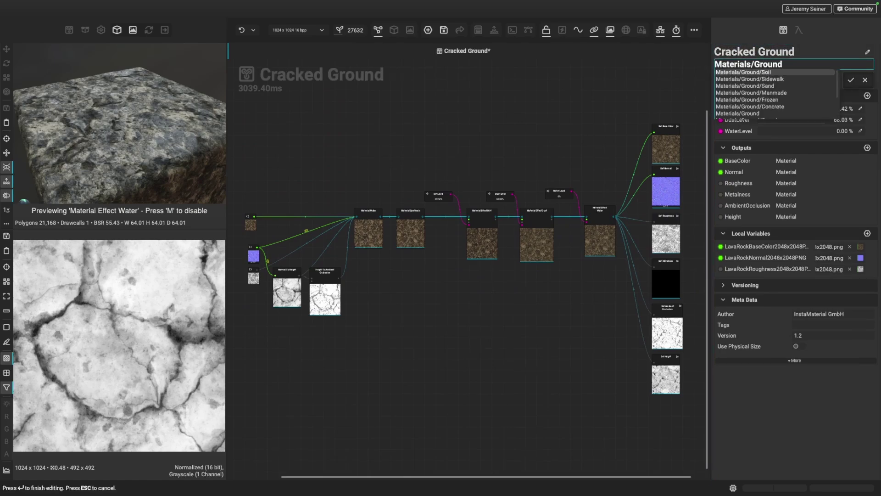
pyautogui.click(849, 81)
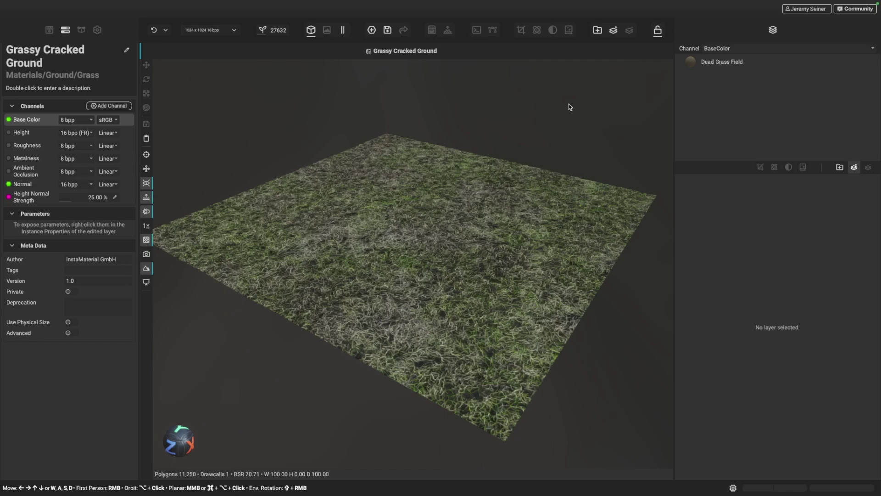
# Step: Find the Cracked Ground material in the library and add it as a layer above Dead Grass Field
pyautogui.click(49, 30)
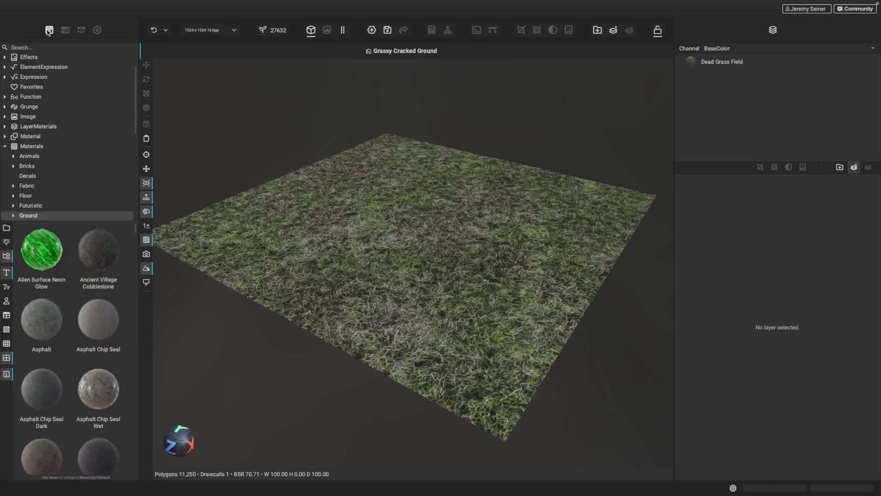
pyautogui.click(45, 48)
pyautogui.write('cracked ground')
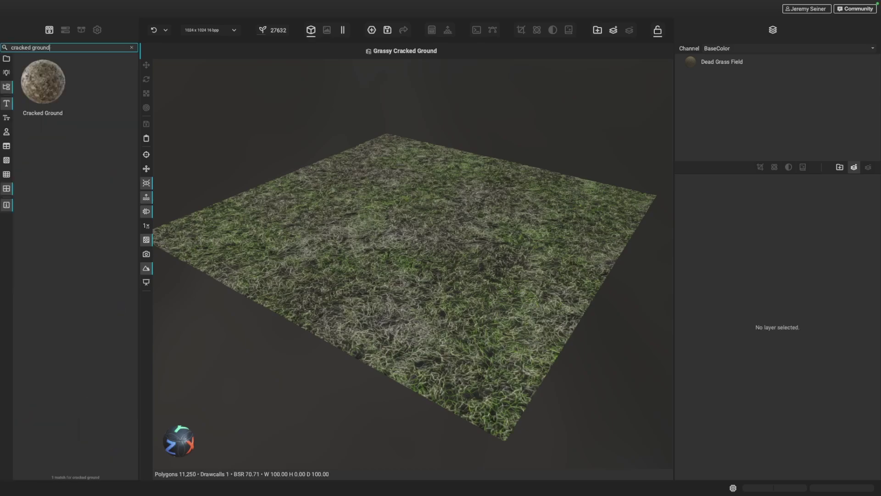
pyautogui.moveTo(39, 91); pyautogui.dragTo(397, 233)
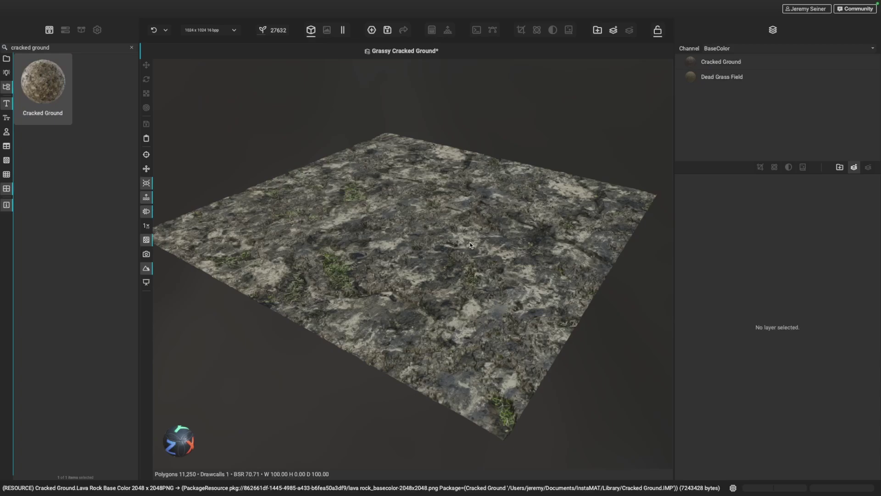
# Step: Adjust the Cracked Ground layer's height blend to an offset of -0.29 and a contrast of -0.20
pyautogui.click(721, 66)
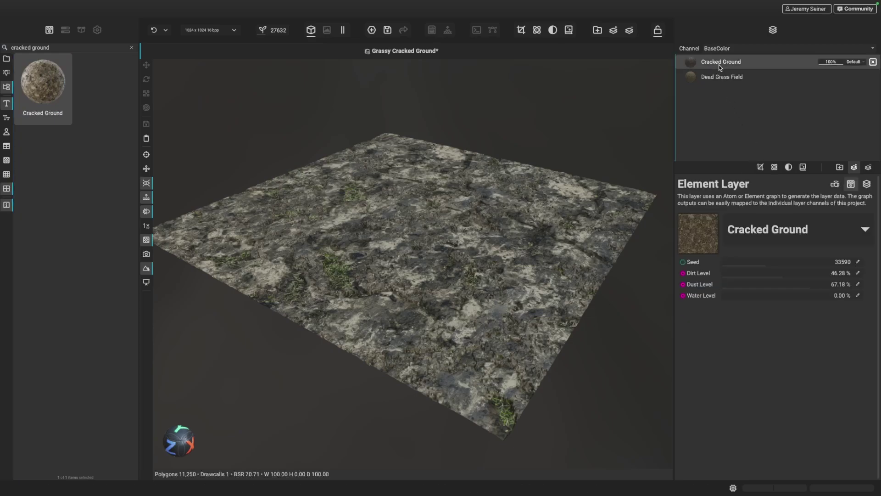
pyautogui.click(868, 184)
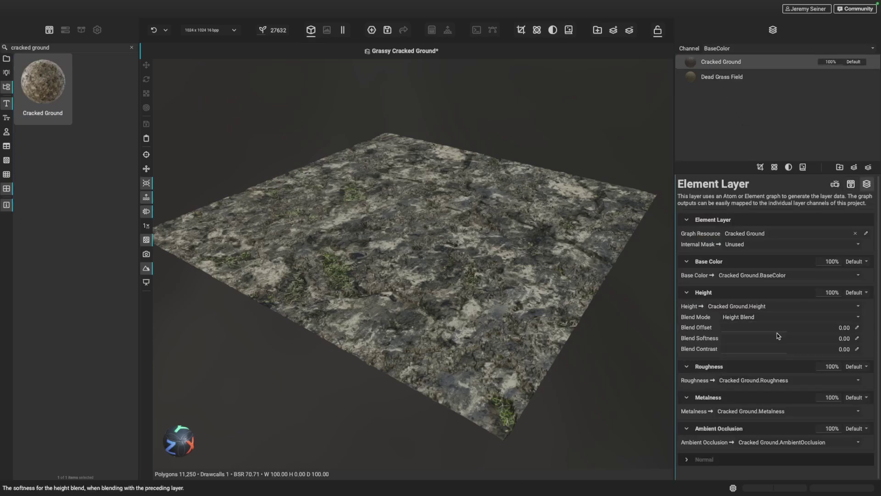
pyautogui.moveTo(786, 330)
pyautogui.mouseDown()
pyautogui.moveTo(760, 337)
pyautogui.moveTo(775, 354)
pyautogui.moveTo(769, 330)
pyautogui.mouseUp()
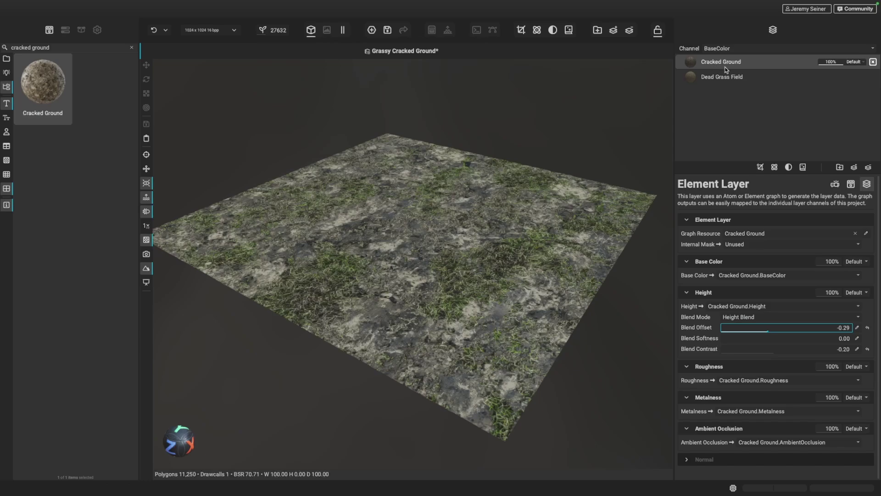
# Step: Set the Cracked Ground layer's Dirt Level and Dust Level to 100 %
pyautogui.click(850, 184)
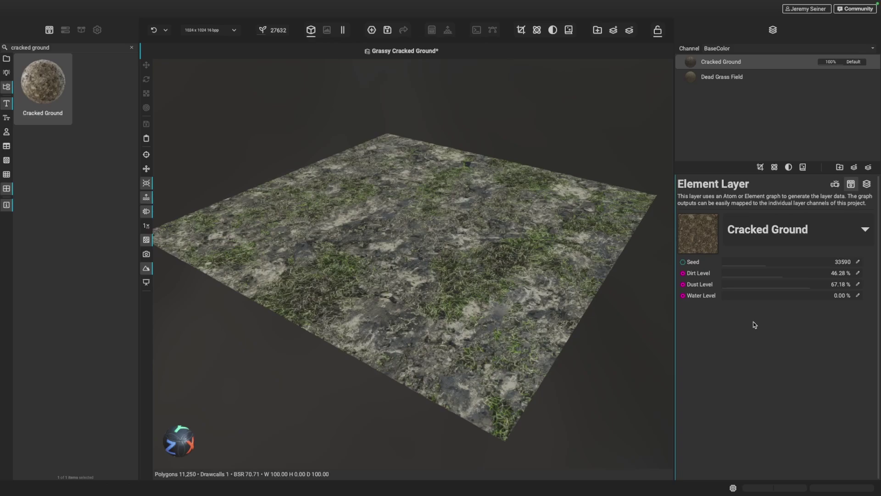
pyautogui.moveTo(792, 274); pyautogui.dragTo(853, 274)
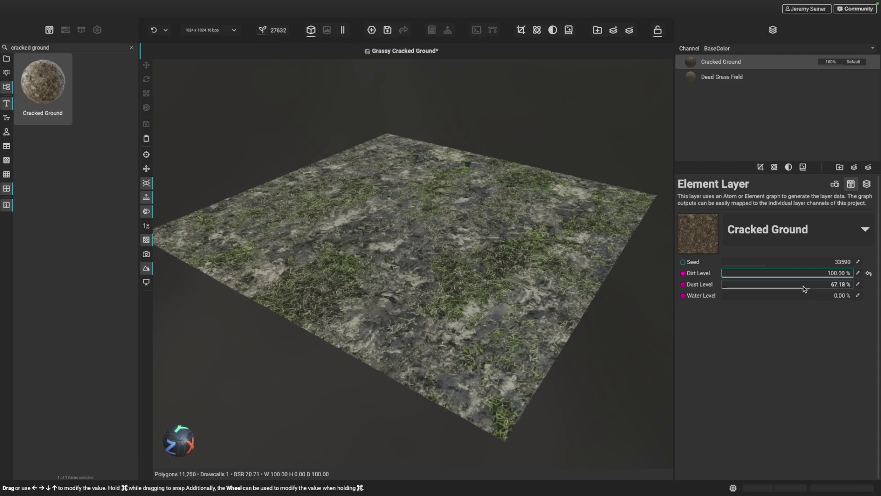
pyautogui.moveTo(806, 289); pyautogui.dragTo(854, 286)
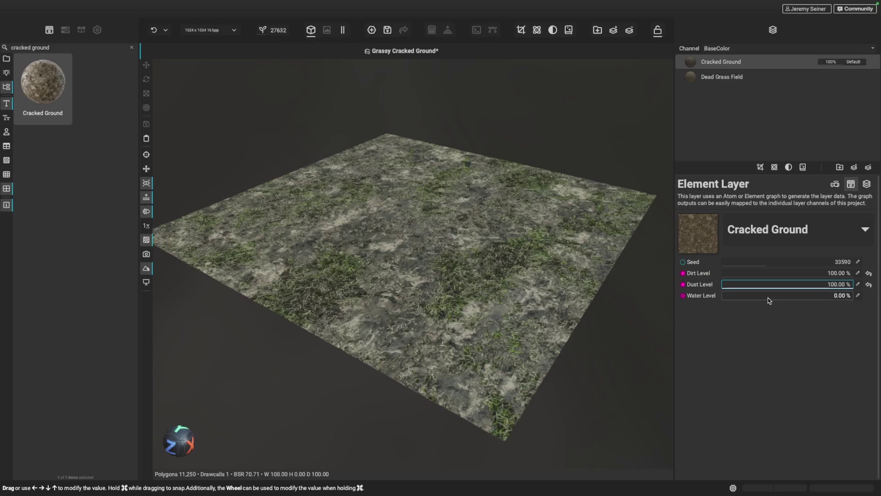
# Step: Try a Water Level of 74.59 % on the Cracked Ground layer, inspect the surface under different lighting, and return it to 0 %
pyautogui.click(792, 299)
pyautogui.moveTo(791, 301); pyautogui.dragTo(820, 301)
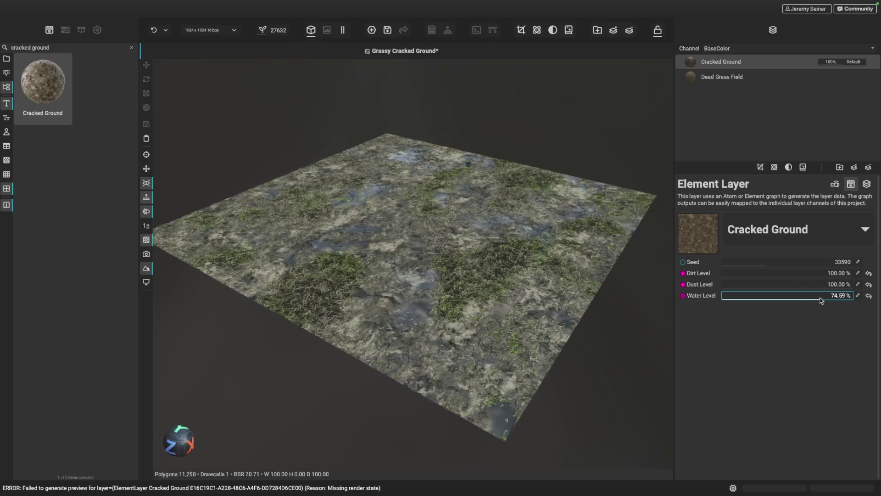
pyautogui.keyDown('alt'); pyautogui.moveTo(445, 311); pyautogui.dragTo(431, 305); pyautogui.keyUp('alt')
pyautogui.keyDown('shift'); pyautogui.moveTo(430, 305); pyautogui.dragTo(345, 312, button='right'); pyautogui.keyUp('shift')
pyautogui.moveTo(424, 291); pyautogui.dragTo(433, 285)
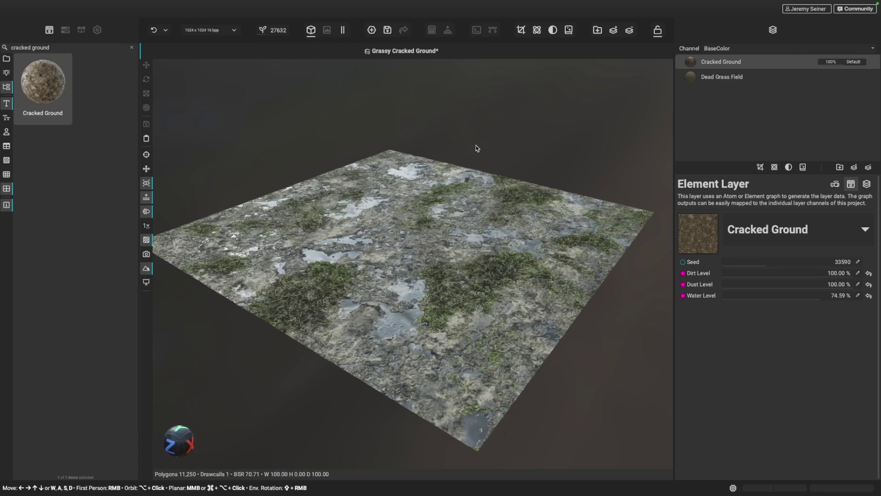
pyautogui.click(736, 299)
pyautogui.moveTo(735, 301); pyautogui.dragTo(716, 299)
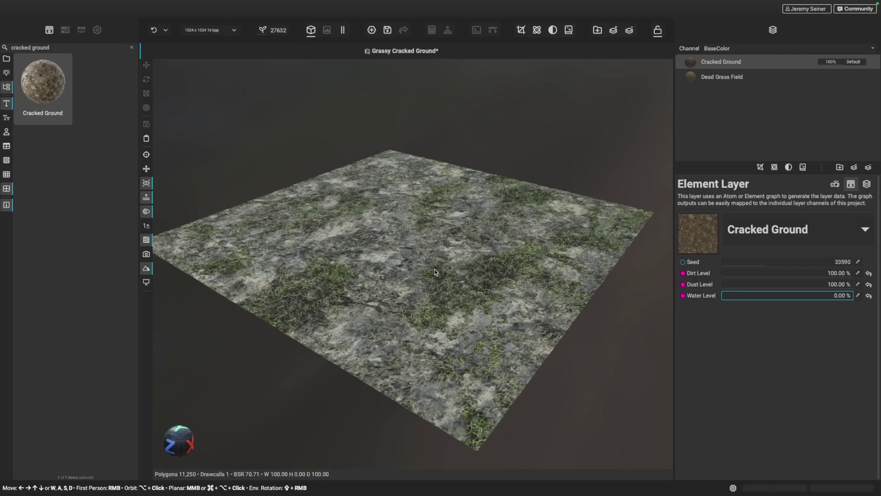
# Step: Try different global seeds for the layered ground material, ending with 35527, and inspect the surface in the 3D preview
pyautogui.click(273, 32)
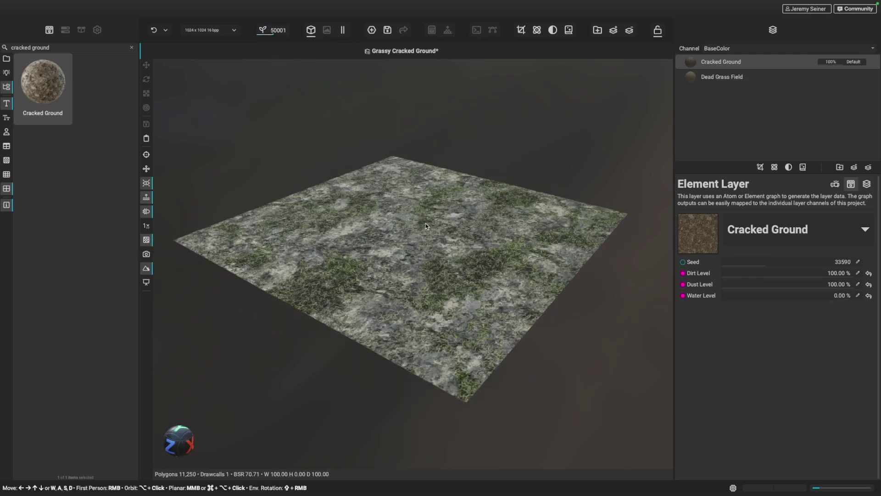
pyautogui.keyDown('alt'); pyautogui.moveTo(425, 242); pyautogui.dragTo(425, 255); pyautogui.keyUp('alt')
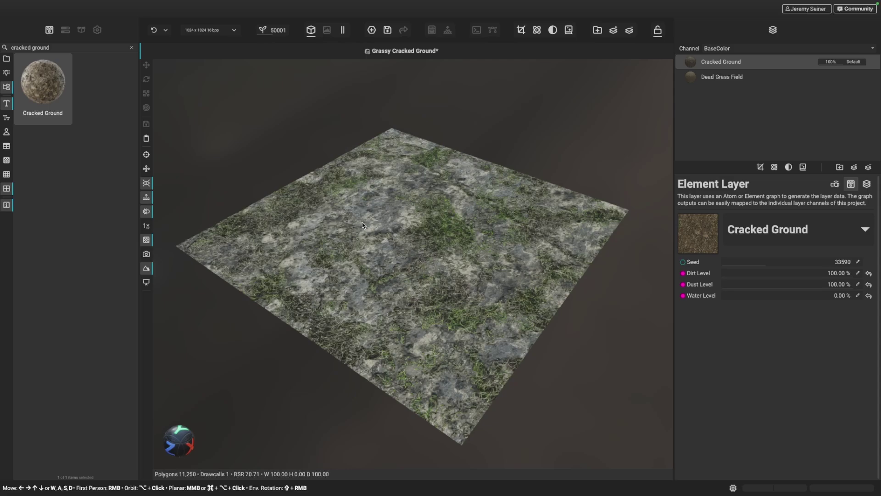
pyautogui.click(277, 34)
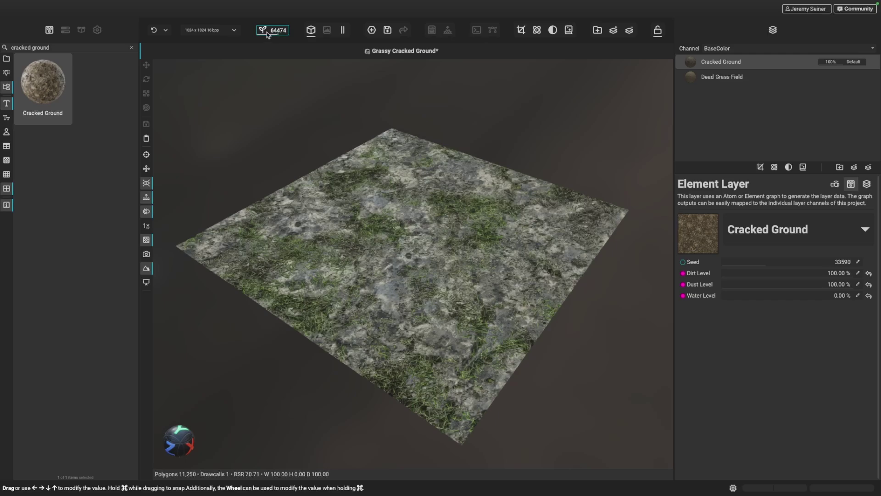
pyautogui.click(266, 32)
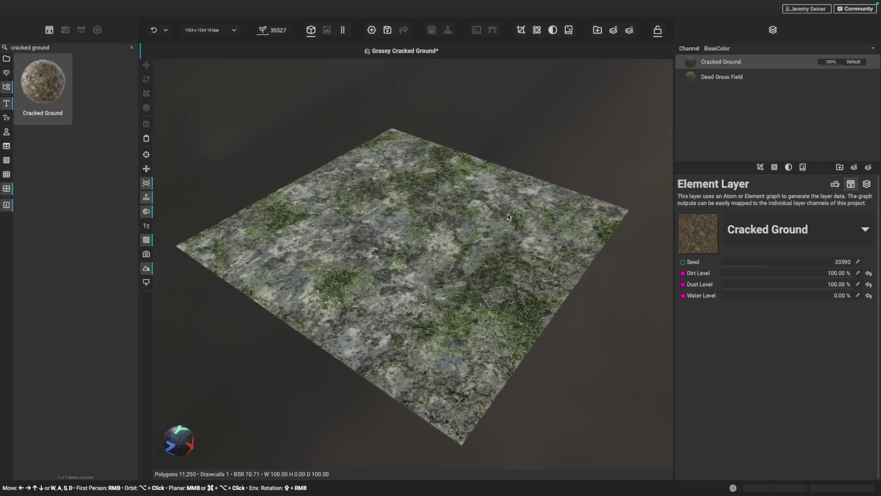
pyautogui.keyDown('shift'); pyautogui.moveTo(334, 353); pyautogui.dragTo(273, 354, button='right'); pyautogui.keyUp('shift')
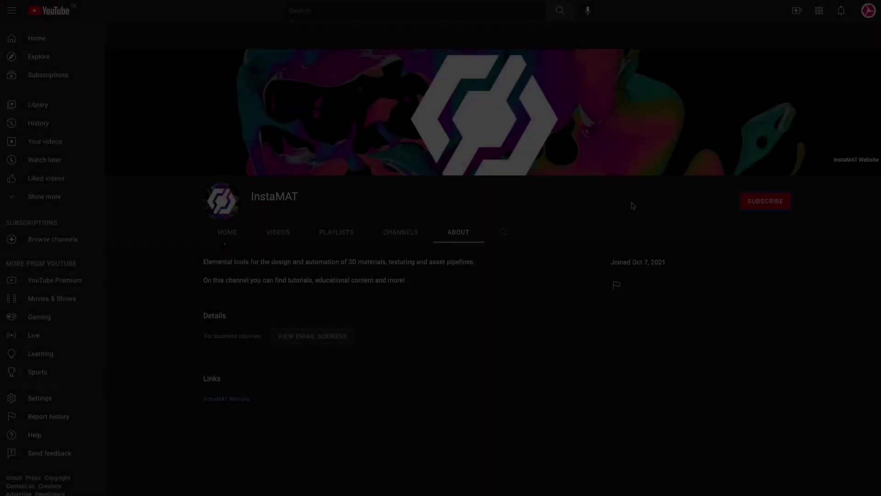
# Step: Switch to YouTube, subscribe to the InstaMAT channel and choose its notification setting
pyautogui.click(769, 203)
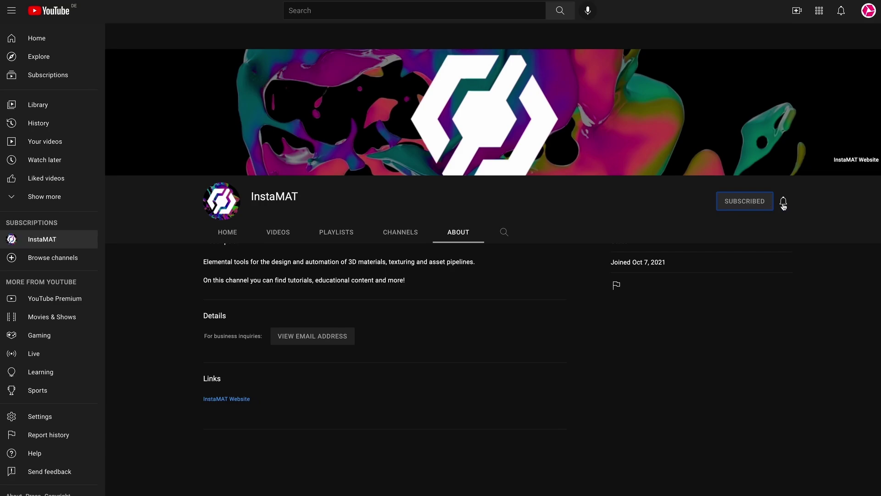
pyautogui.click(784, 204)
pyautogui.click(814, 223)
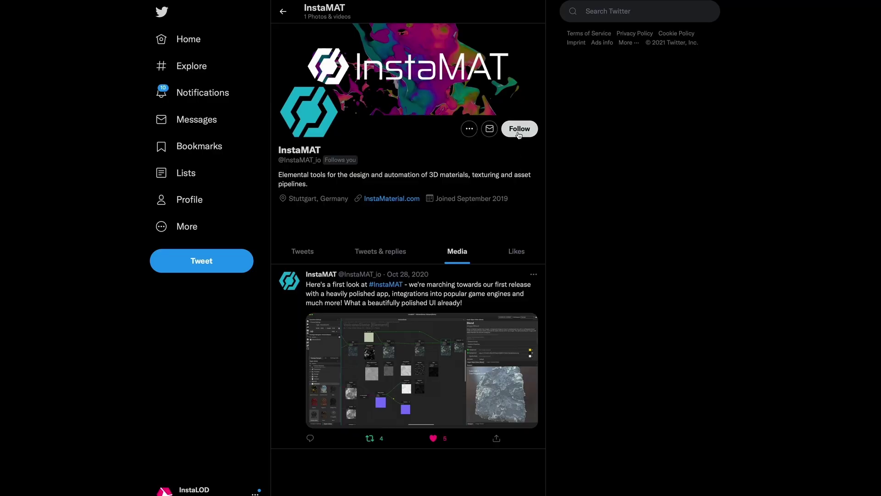
# Step: Switch to Twitter, follow the InstaMAT account and turn on its notifications
pyautogui.click(518, 132)
pyautogui.click(483, 131)
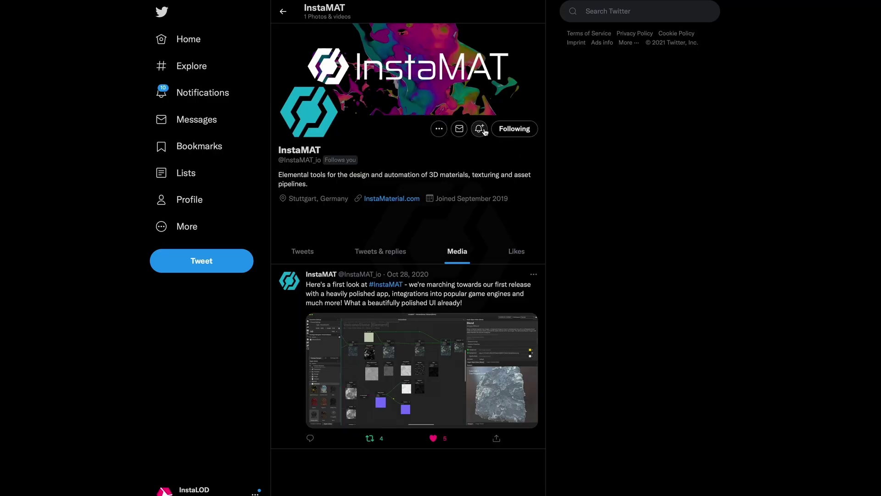